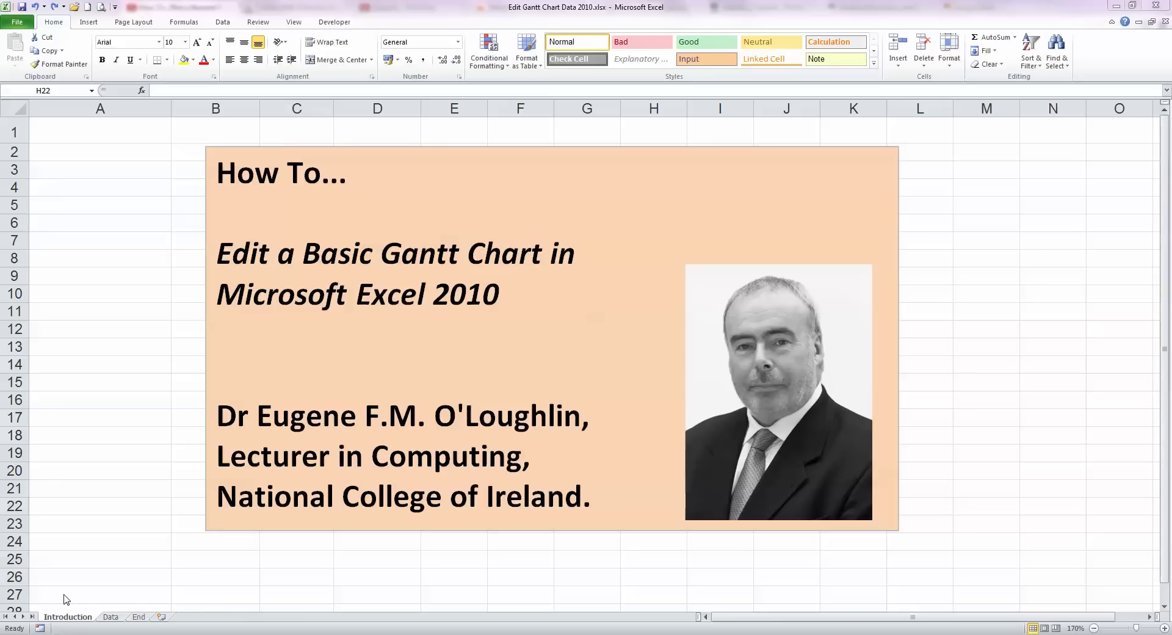
Switch to the Data sheet holding the e-Learning Project task table and its Gantt chart
left_click(116, 618)
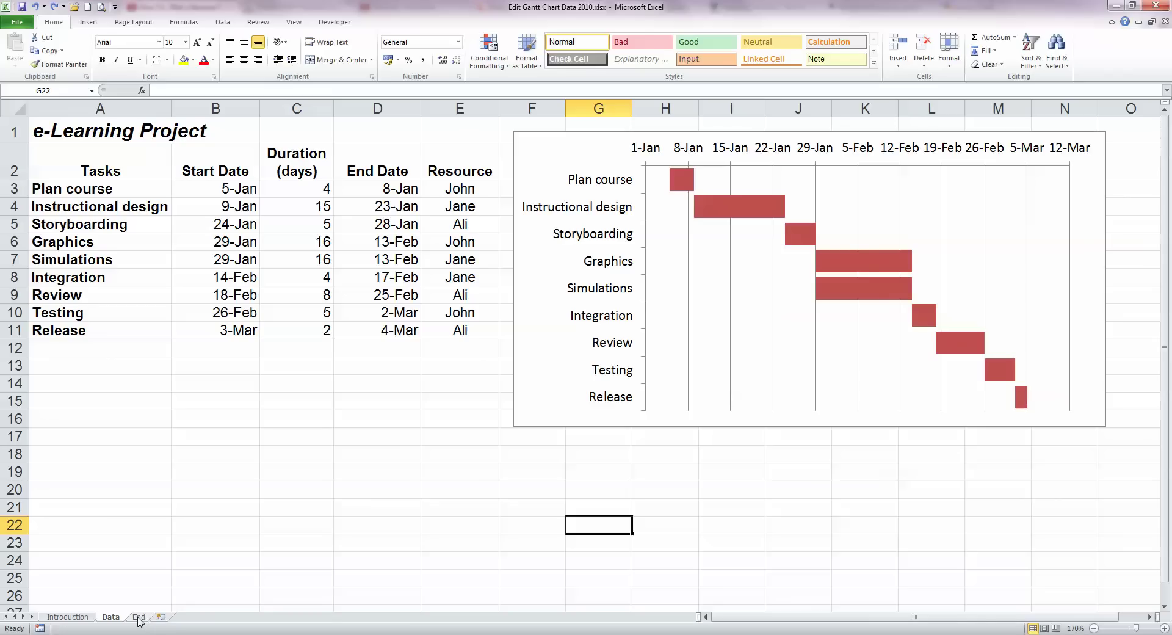
View the End sheet's finished Gantt chart with duration labels, blue Simulations bar and resource names
left_click(139, 618)
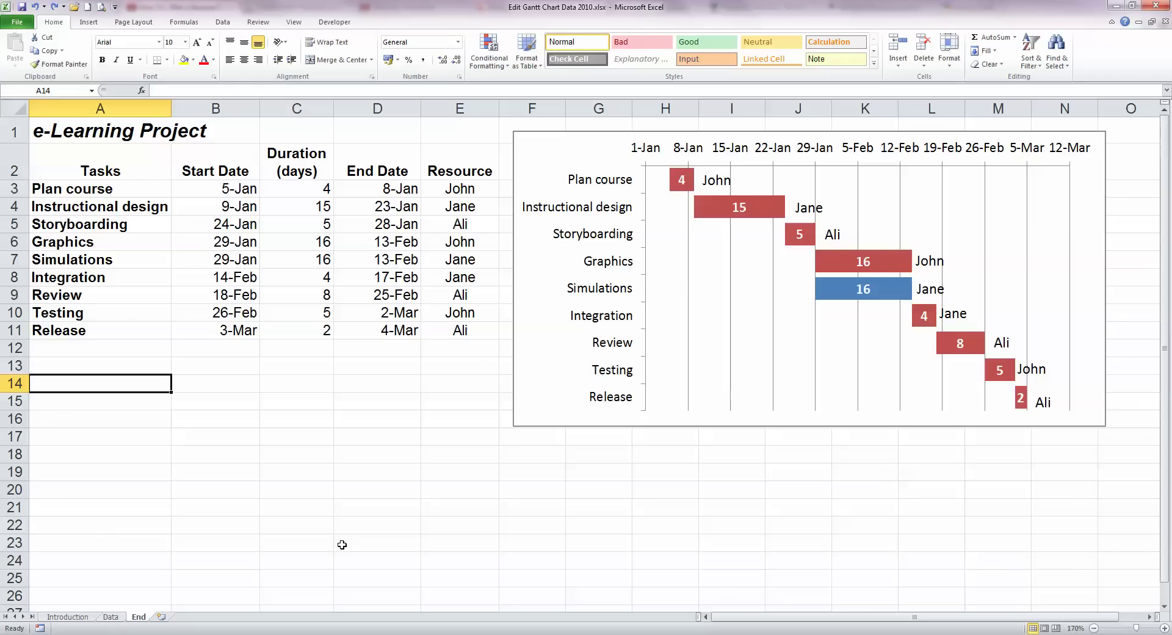
On the Data sheet, change Plan course's duration in C3 to 6 days and check D3's end date
left_click(111, 617)
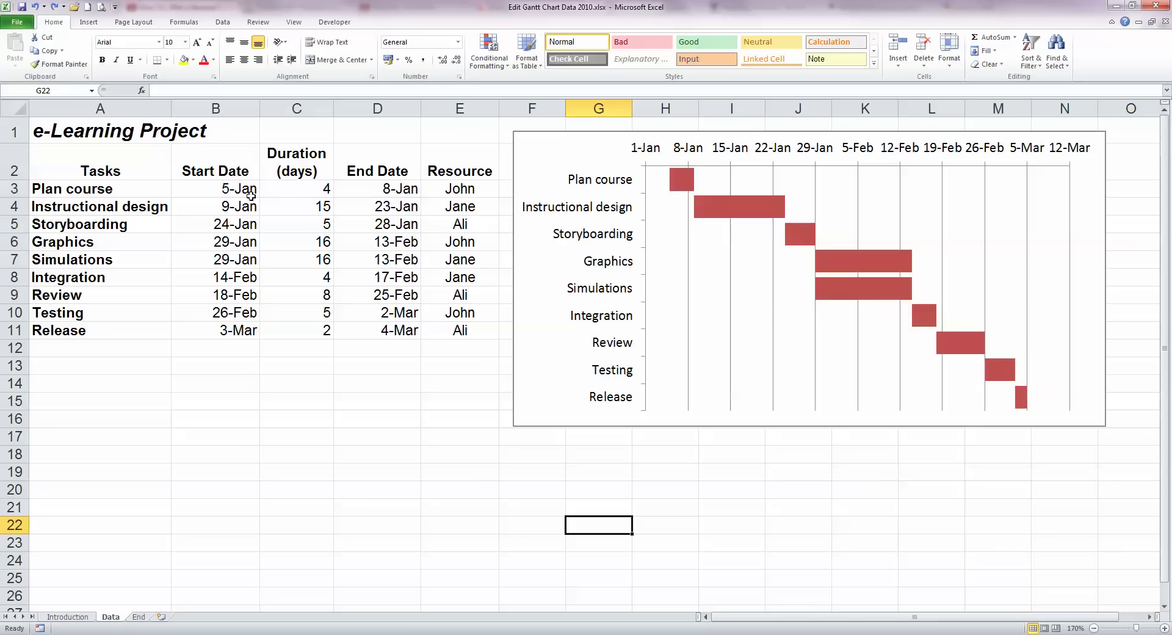
left_click(324, 186)
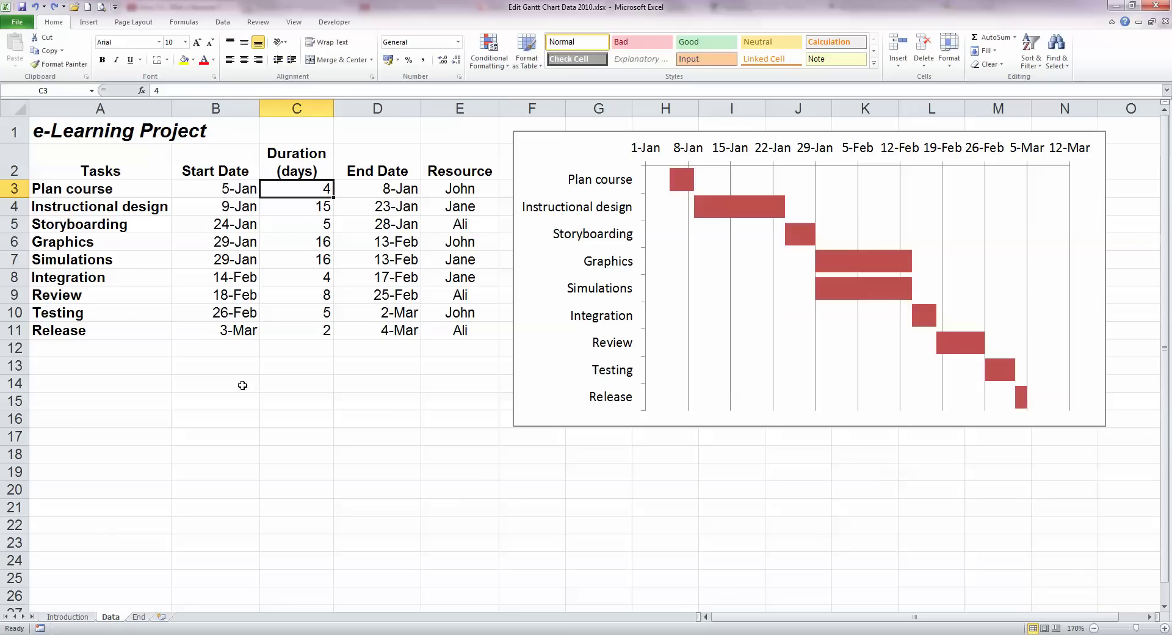
type("6")
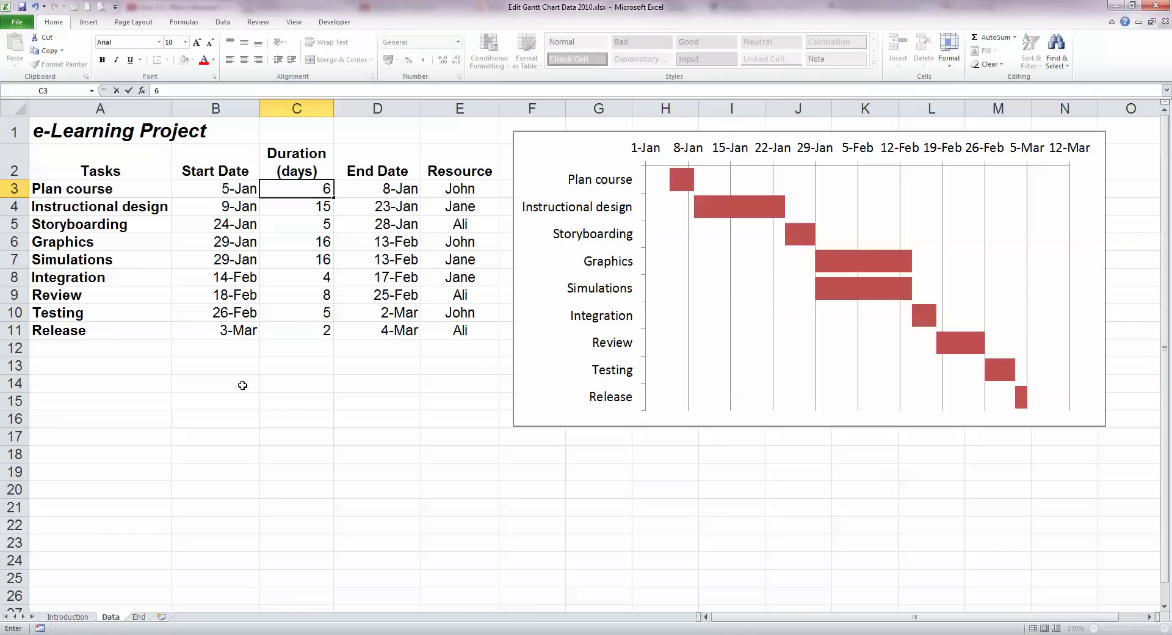
key("Return")
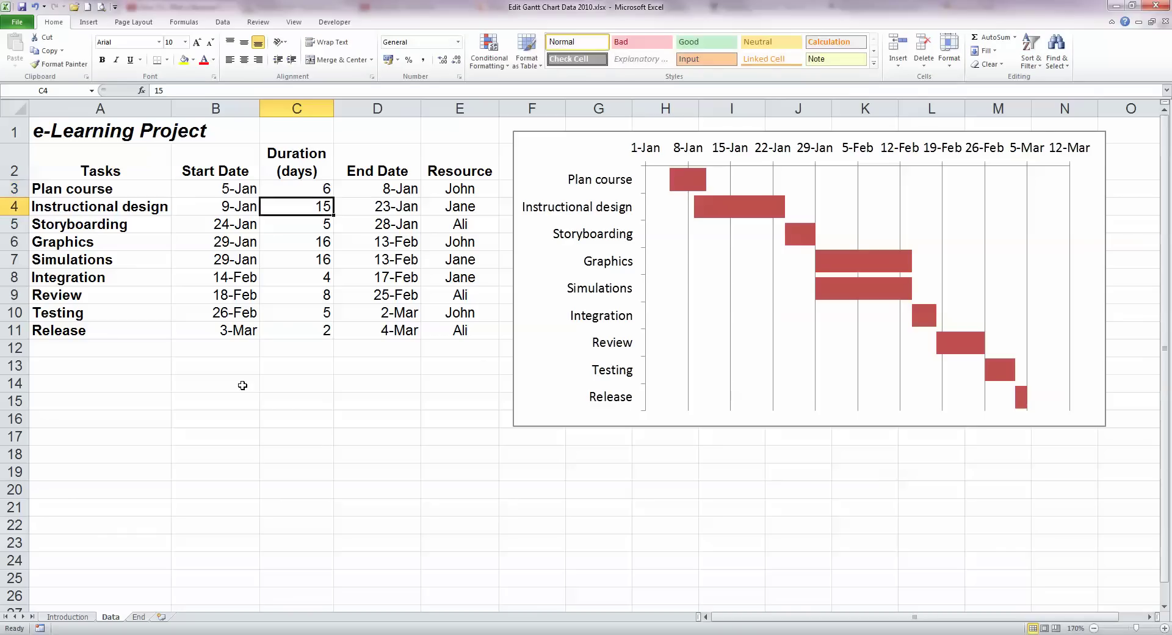
left_click(391, 191)
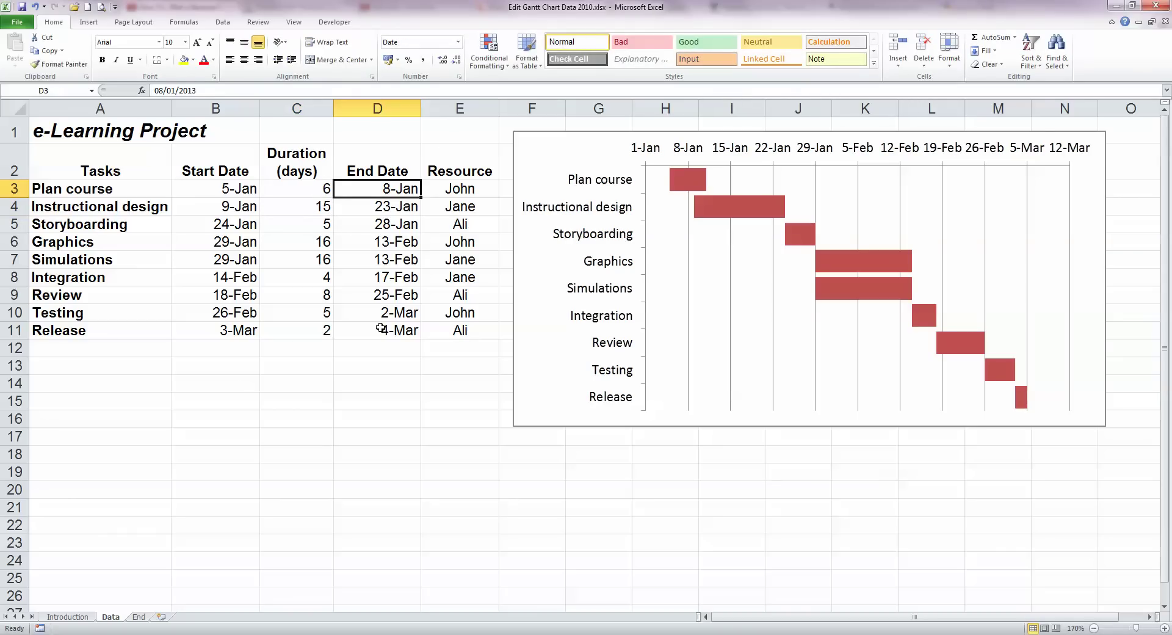
left_click(323, 187)
type("4")
key("ctrl+Return")
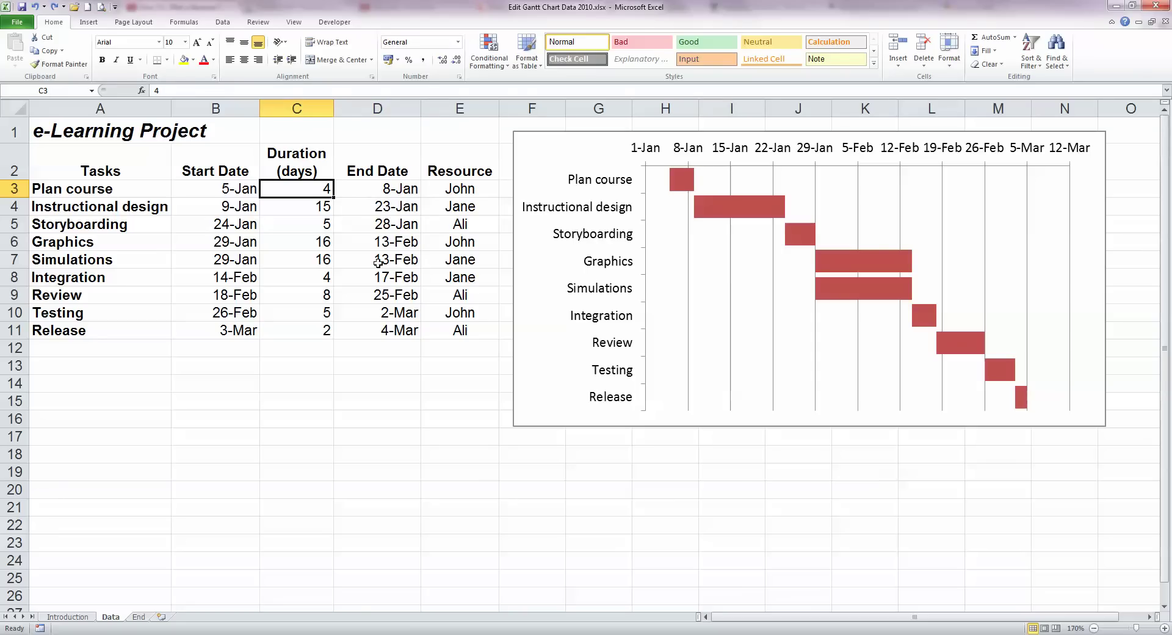
left_click(226, 190)
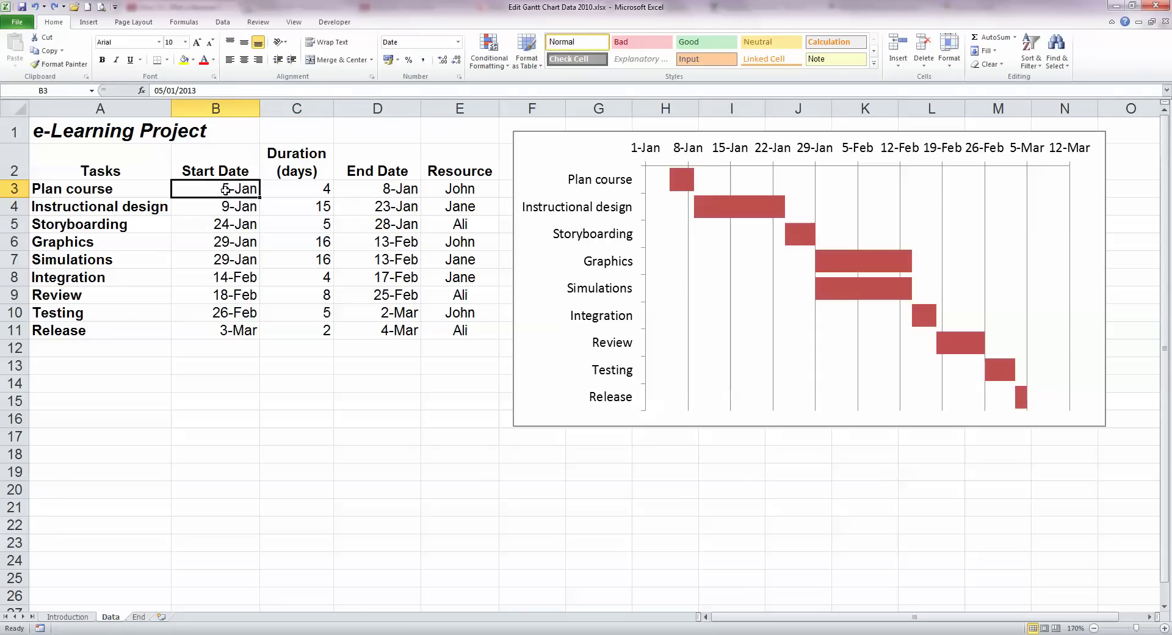
double_click(205, 190)
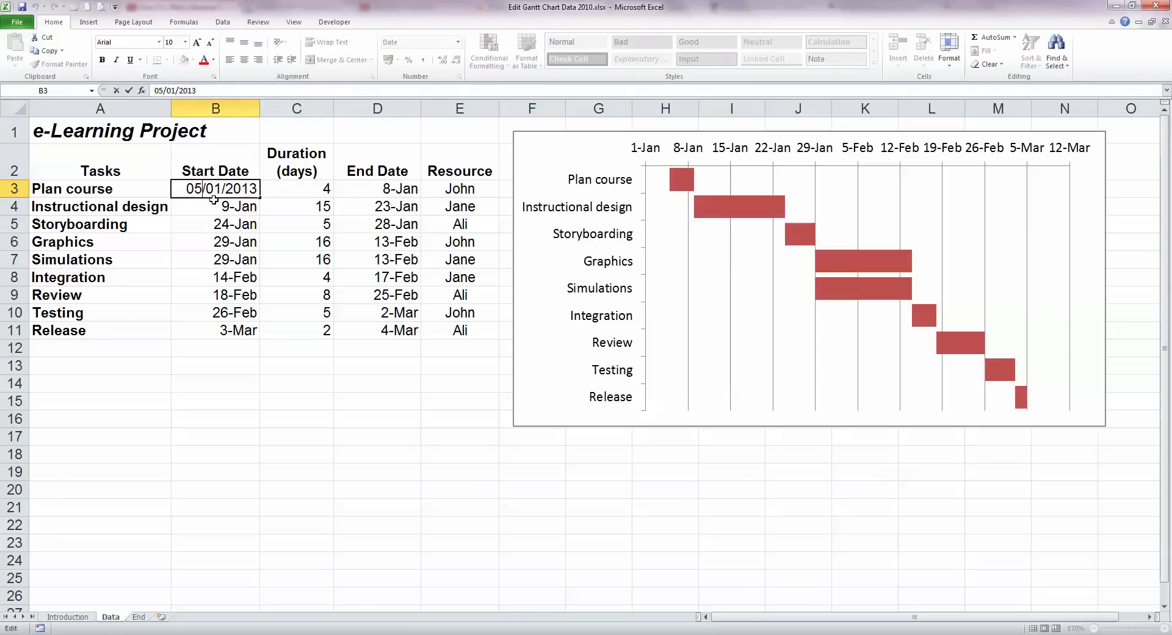
key("BackSpace")
key("BackSpace")
type("10")
key("Return")
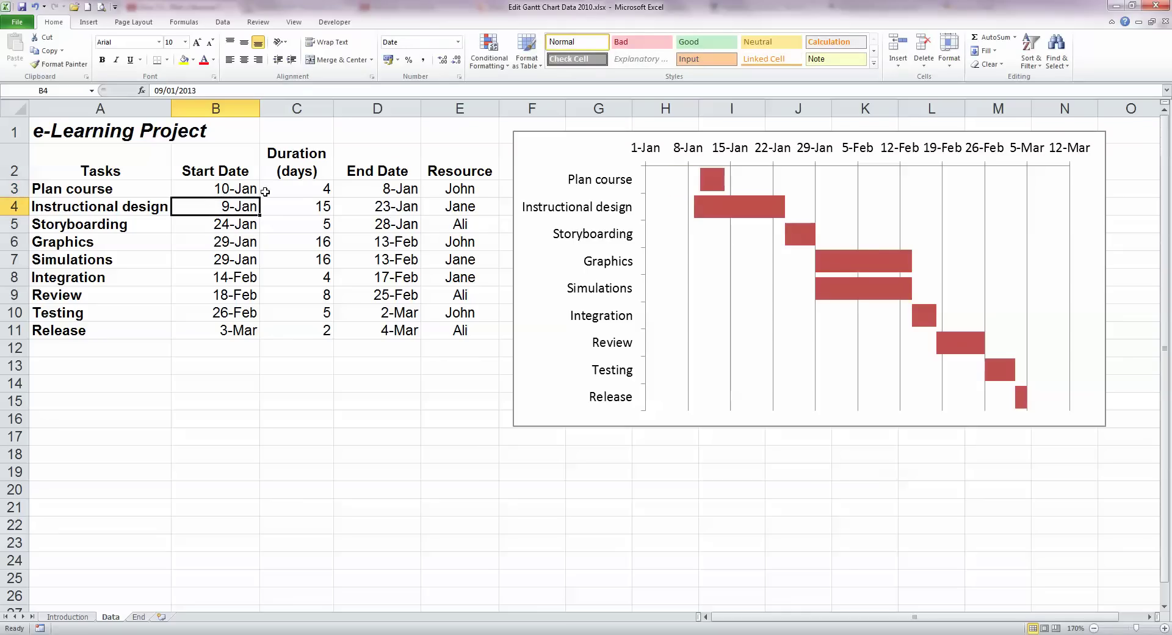
left_click(385, 188)
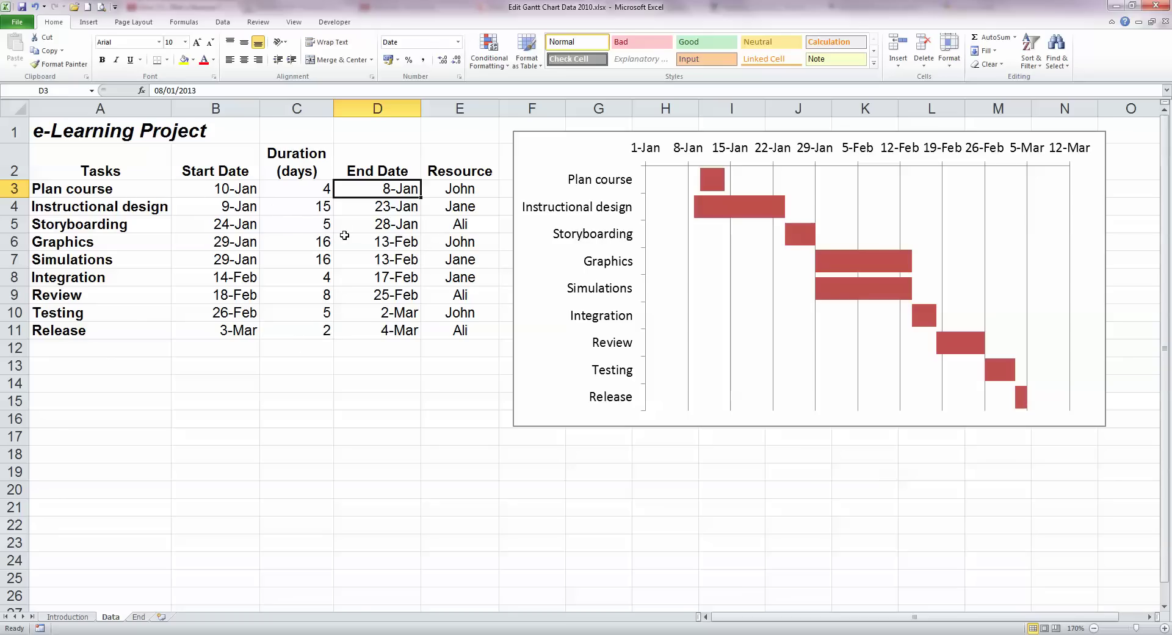
key("ctrl+z")
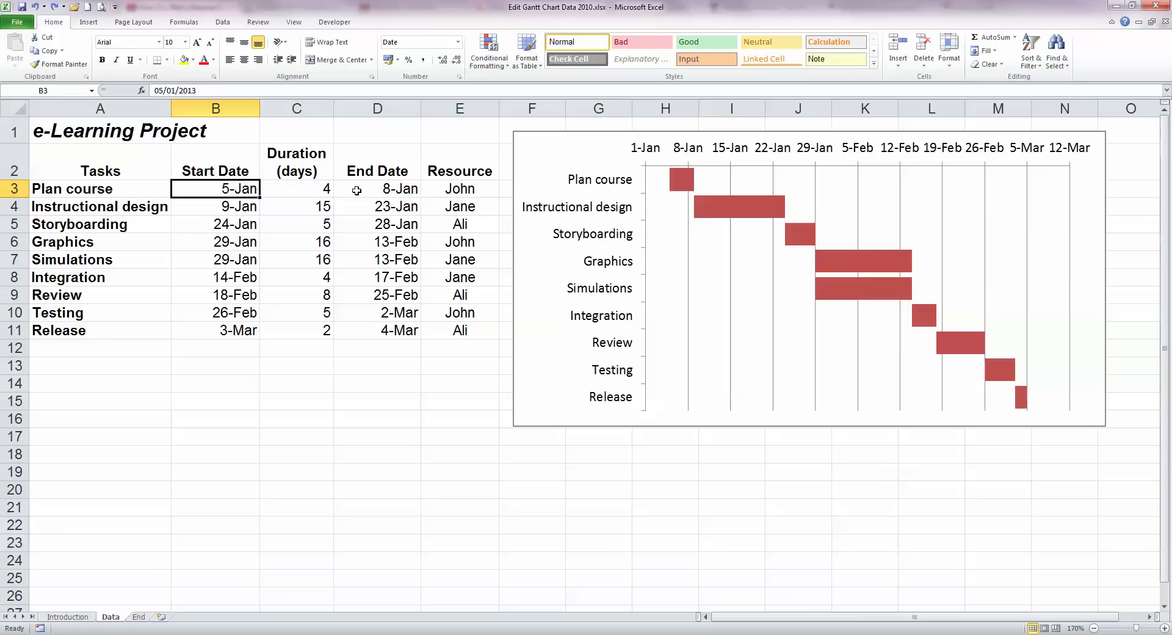
Enter the formula =B3+C3 in D3 as Plan course's End Date
key("Right")
key("Right")
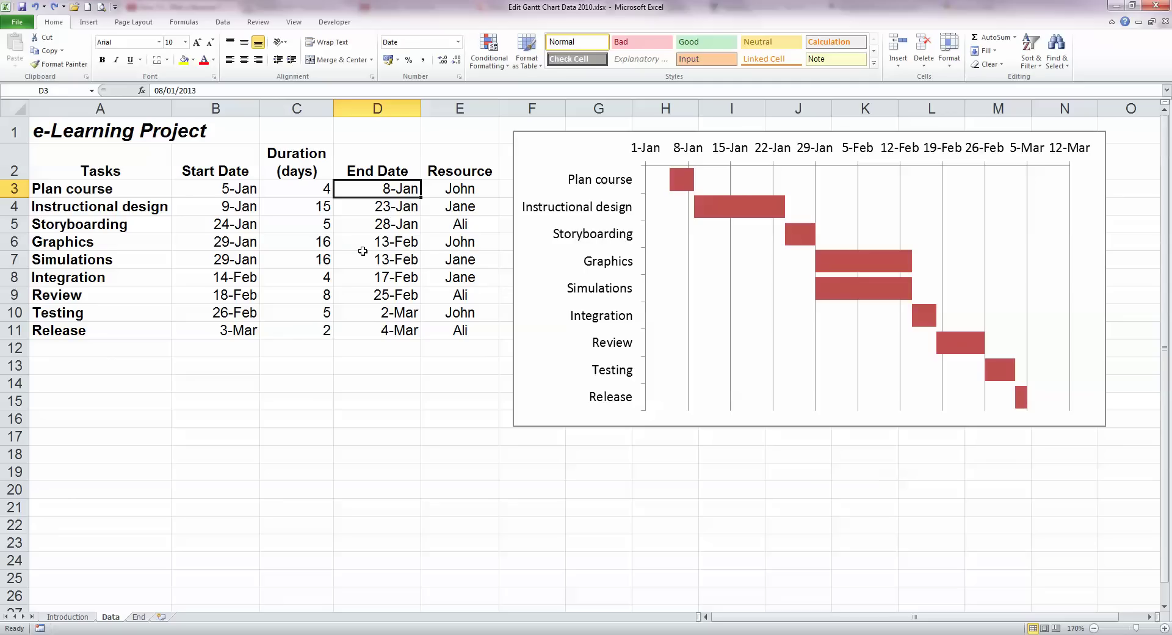
type("=")
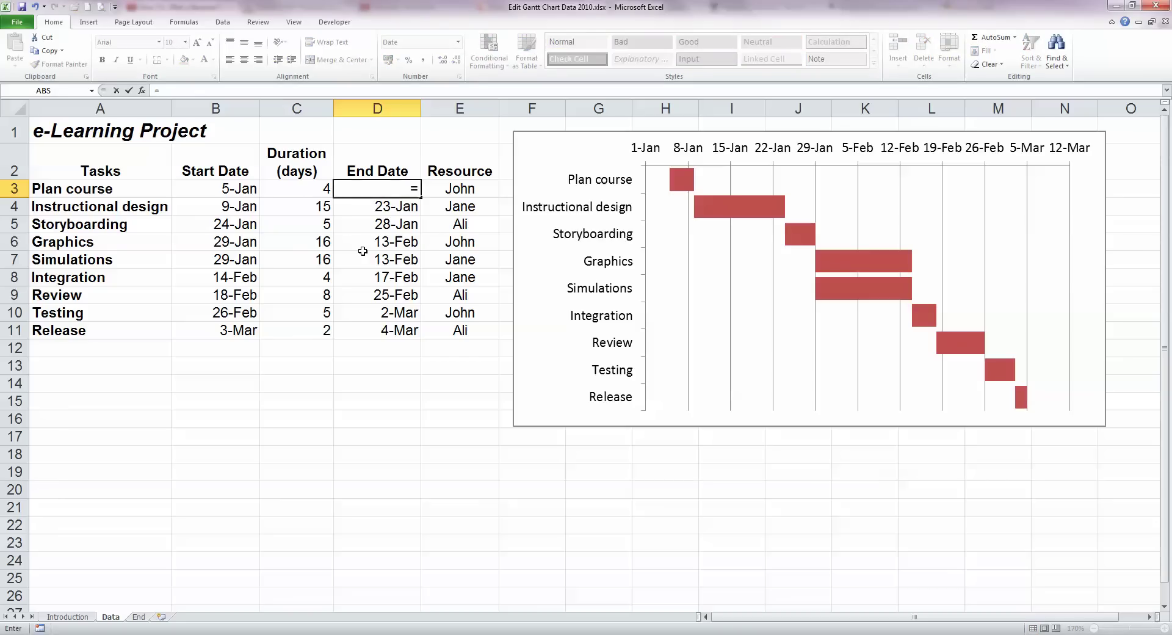
left_click(234, 190)
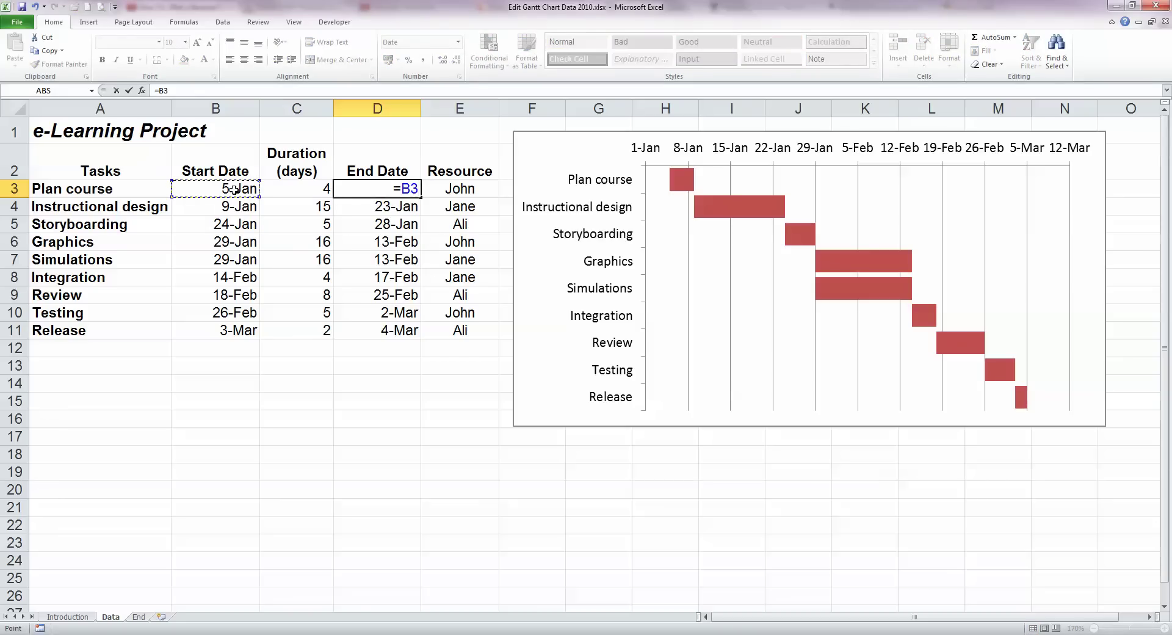
type("+")
left_click(318, 190)
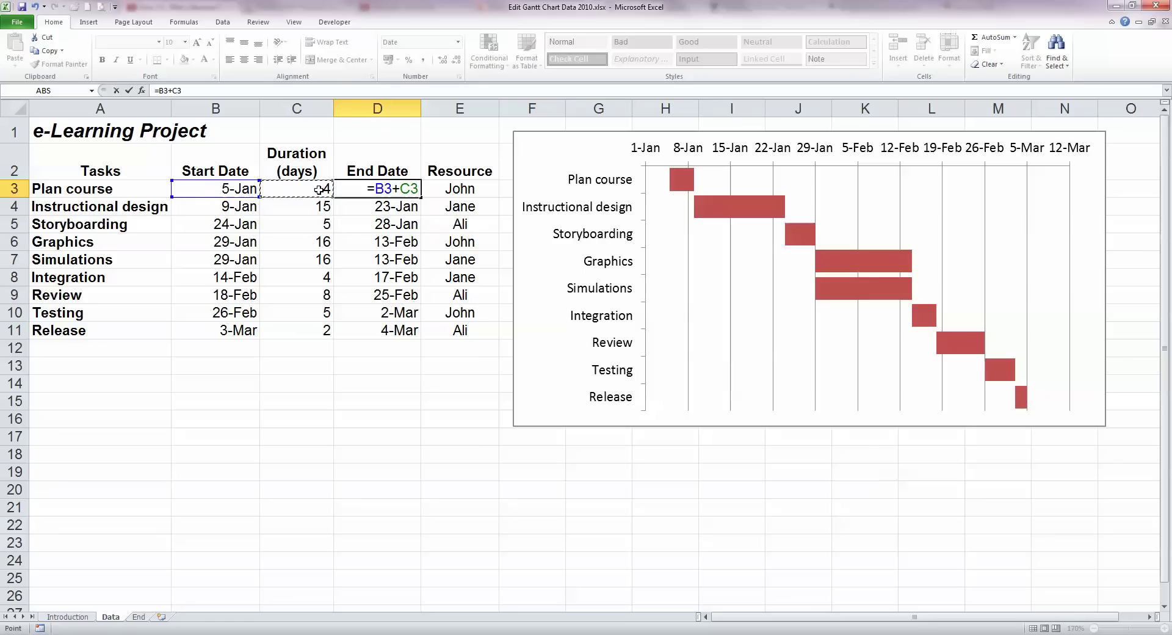
key("Return")
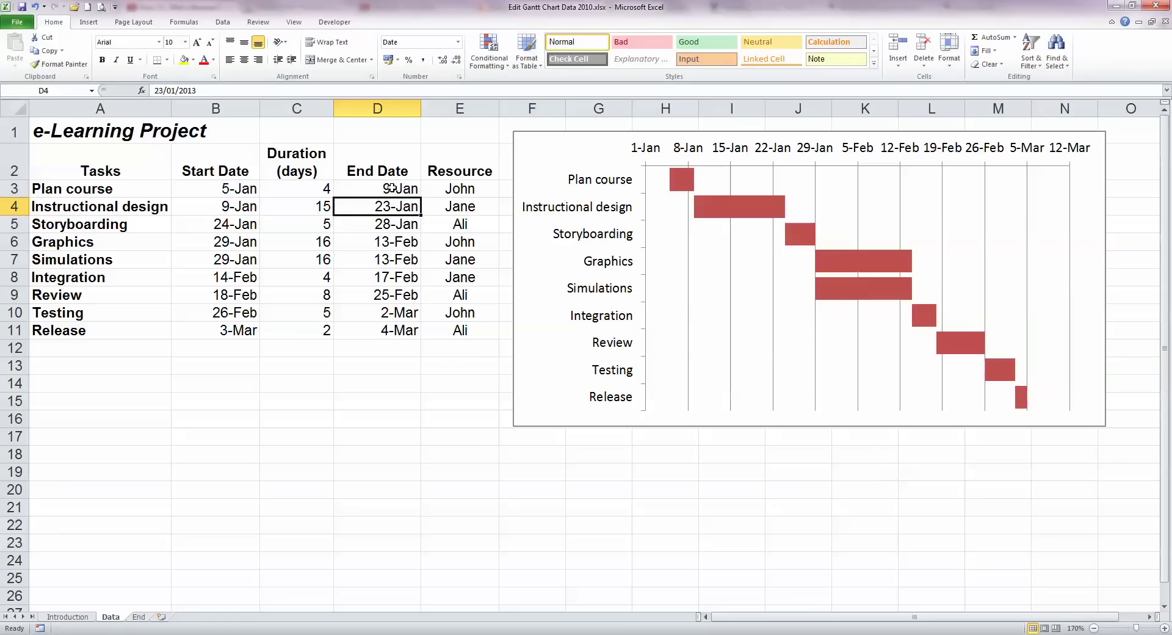
key("Up")
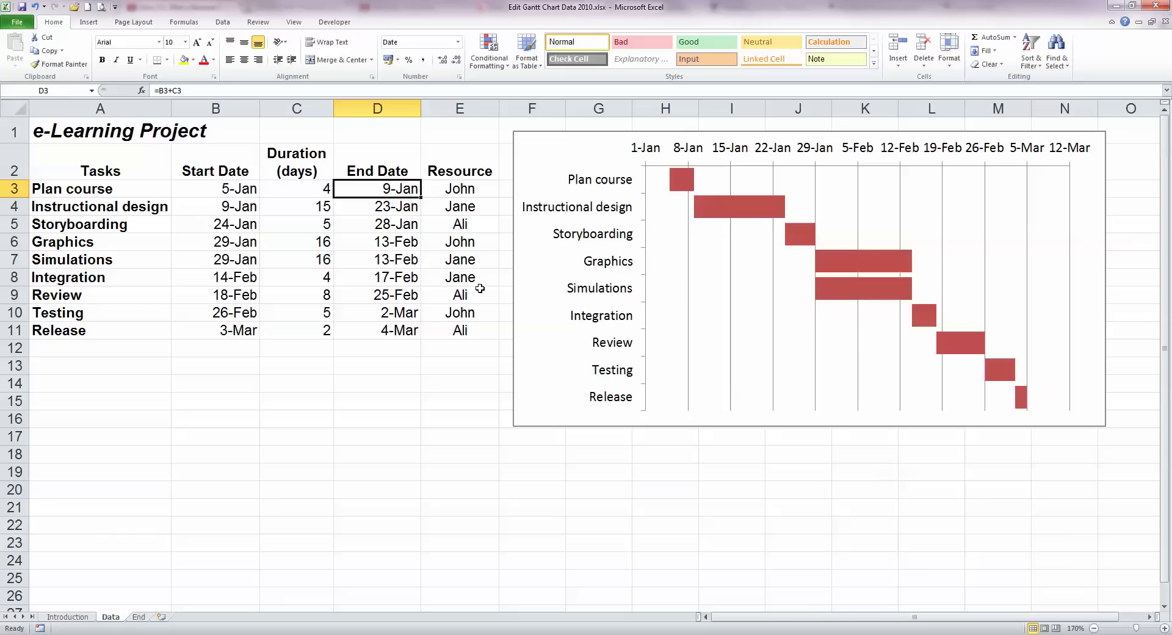
Change D3's formula to =B3+C3-1 so Plan course ends on 8-Jan
key("F2")
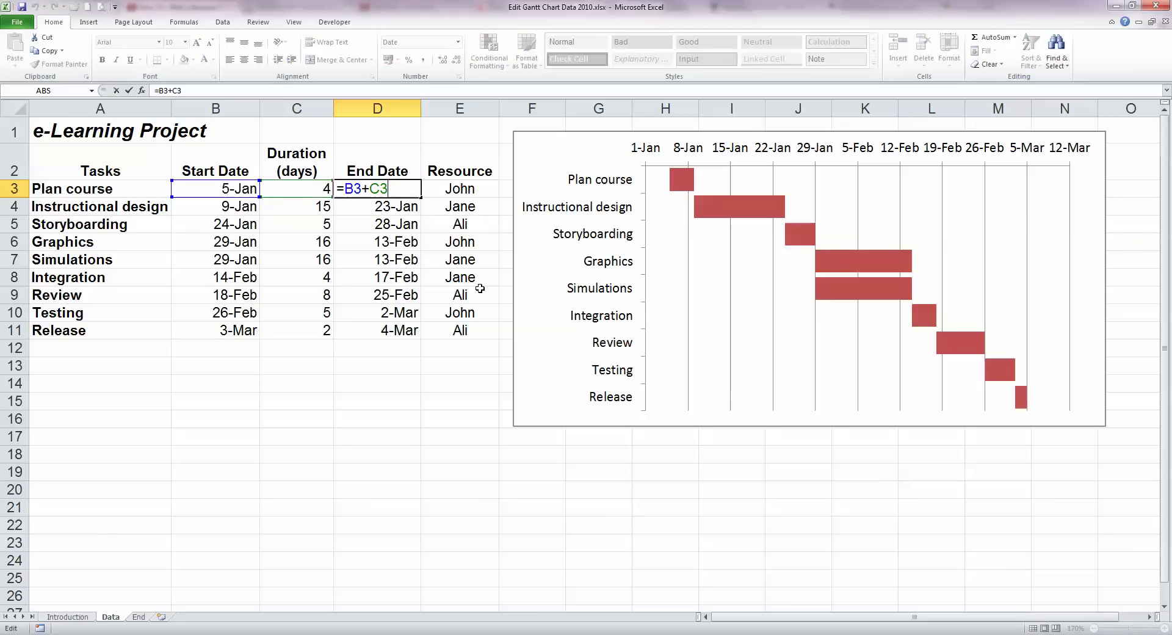
type("-1")
key("Return")
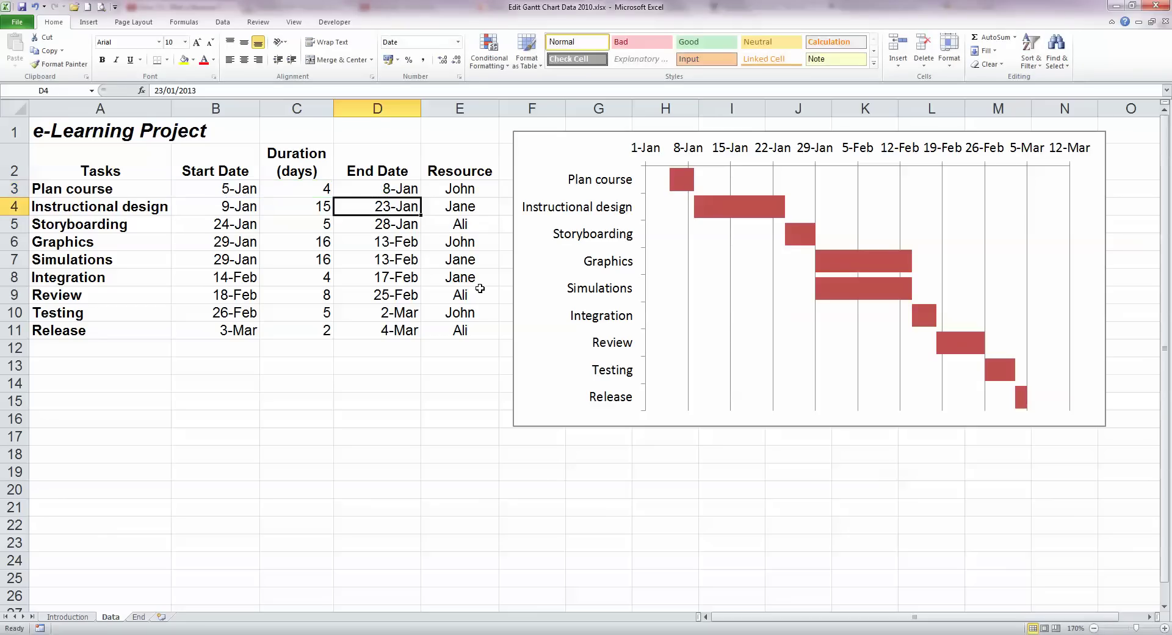
Fill the End Date formula down from D3 through D11
left_click(392, 190)
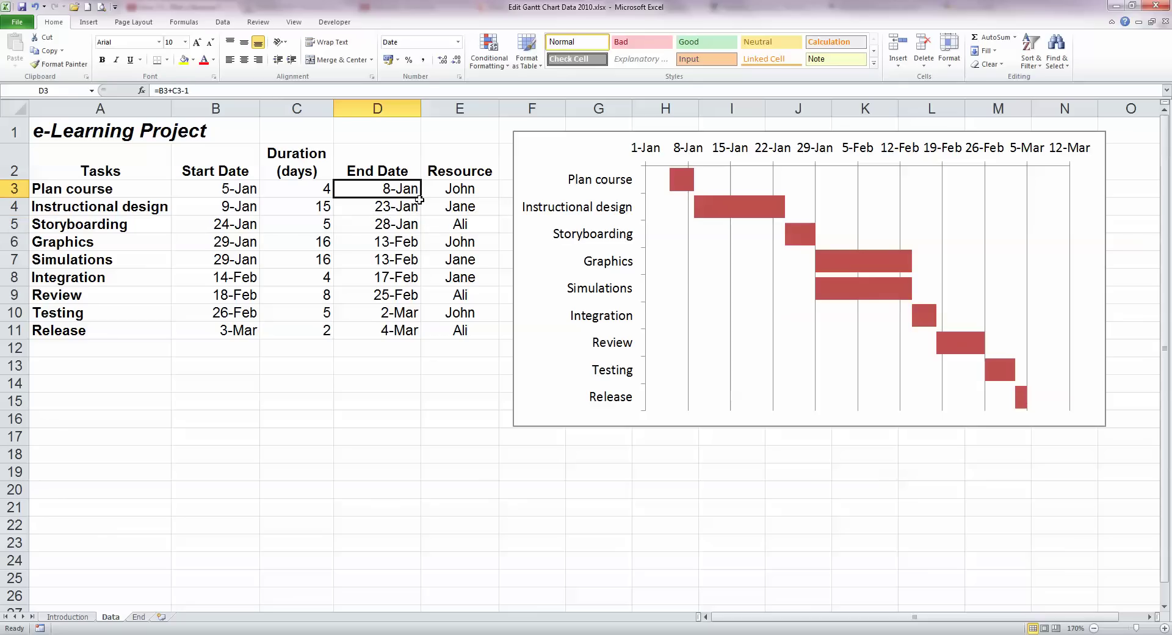
left_click_drag(420, 198, 415, 337)
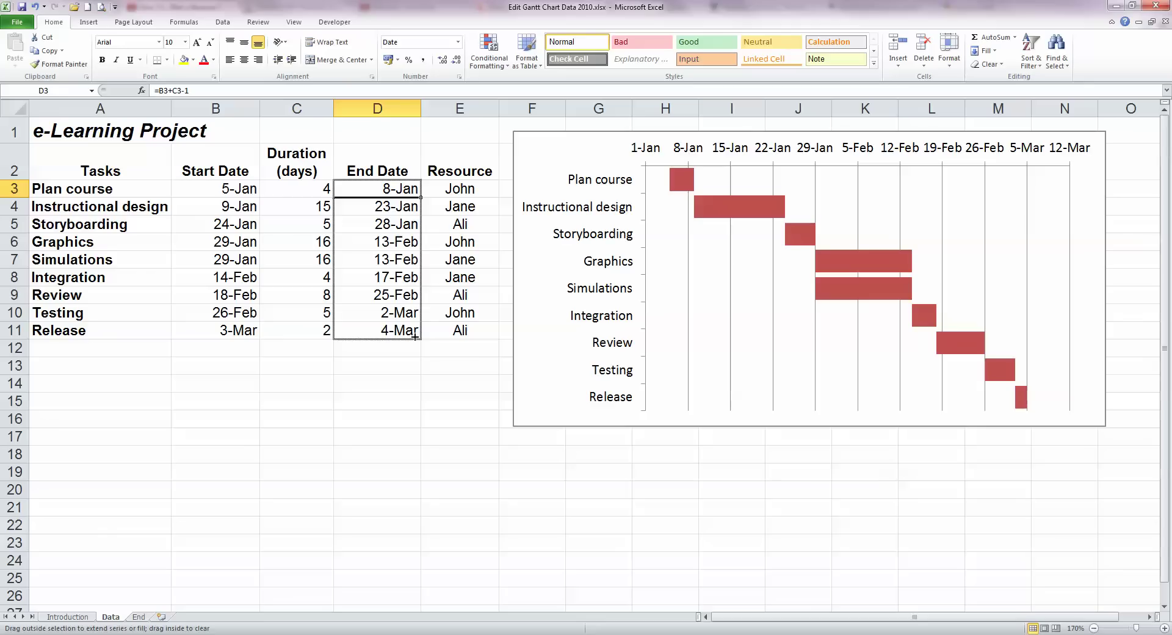
left_click_drag(415, 336, 415, 337)
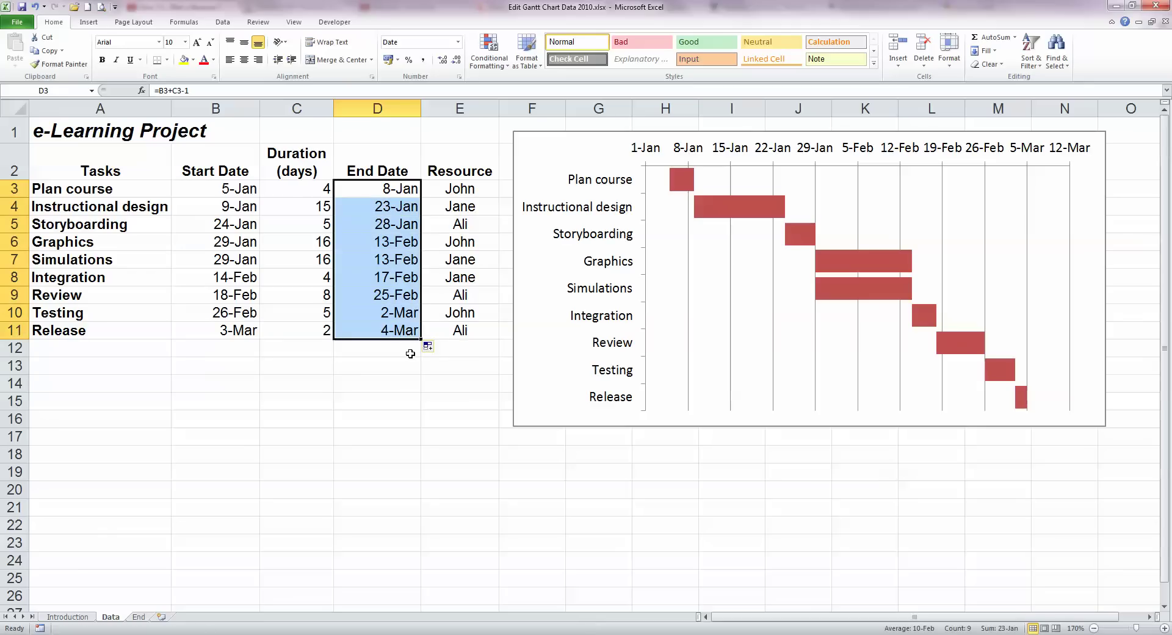
left_click(408, 351)
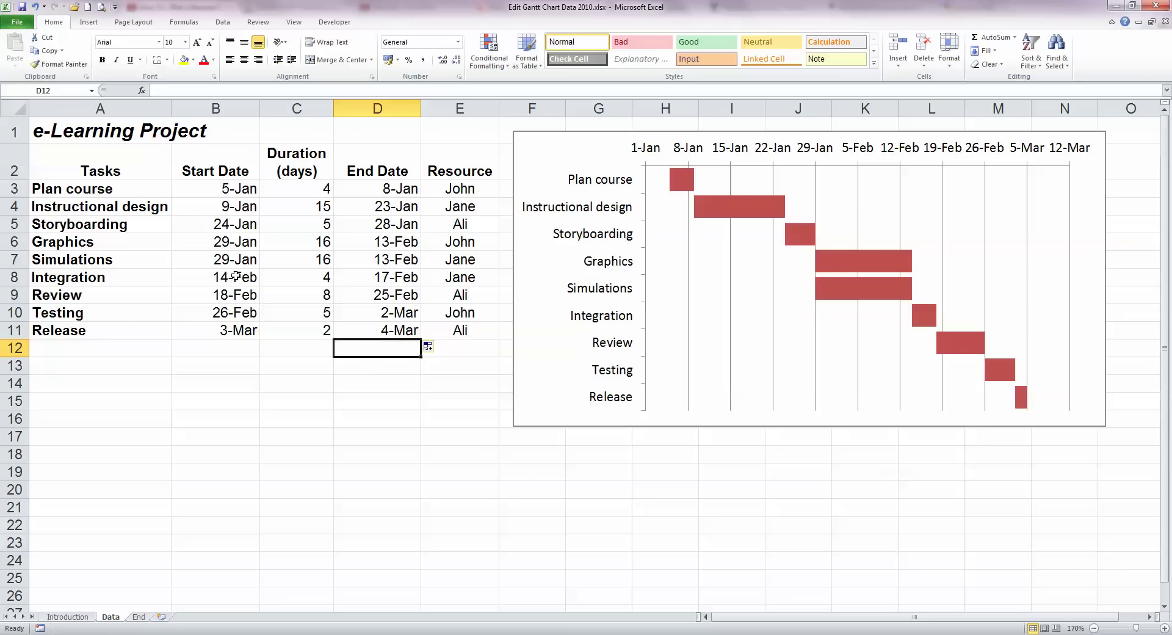
left_click(326, 225)
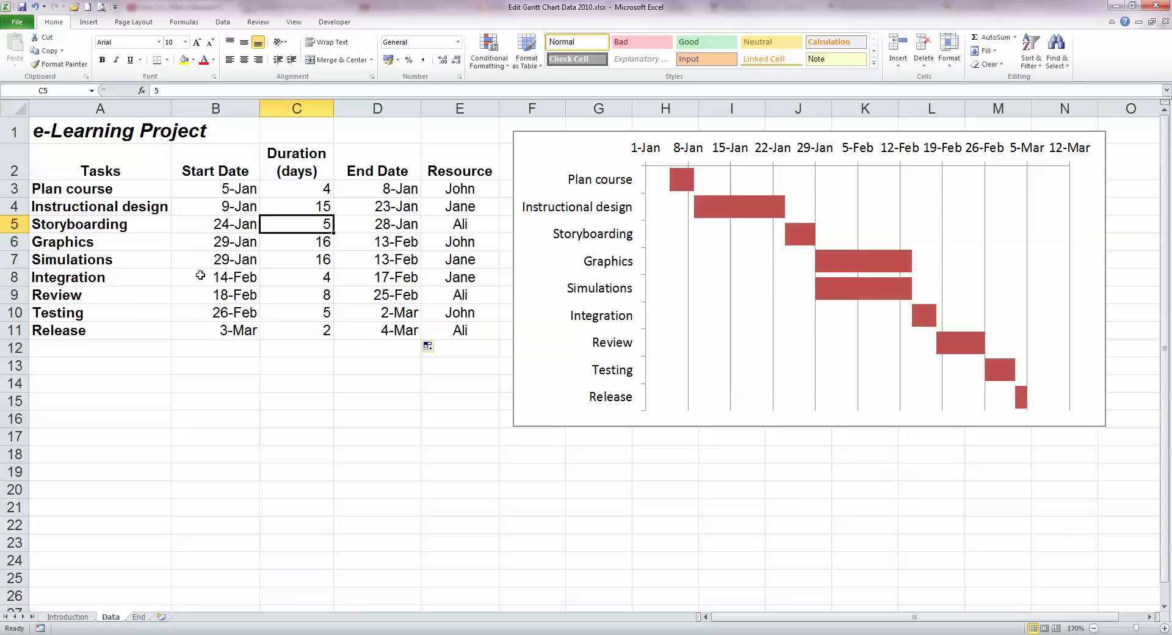
type("7")
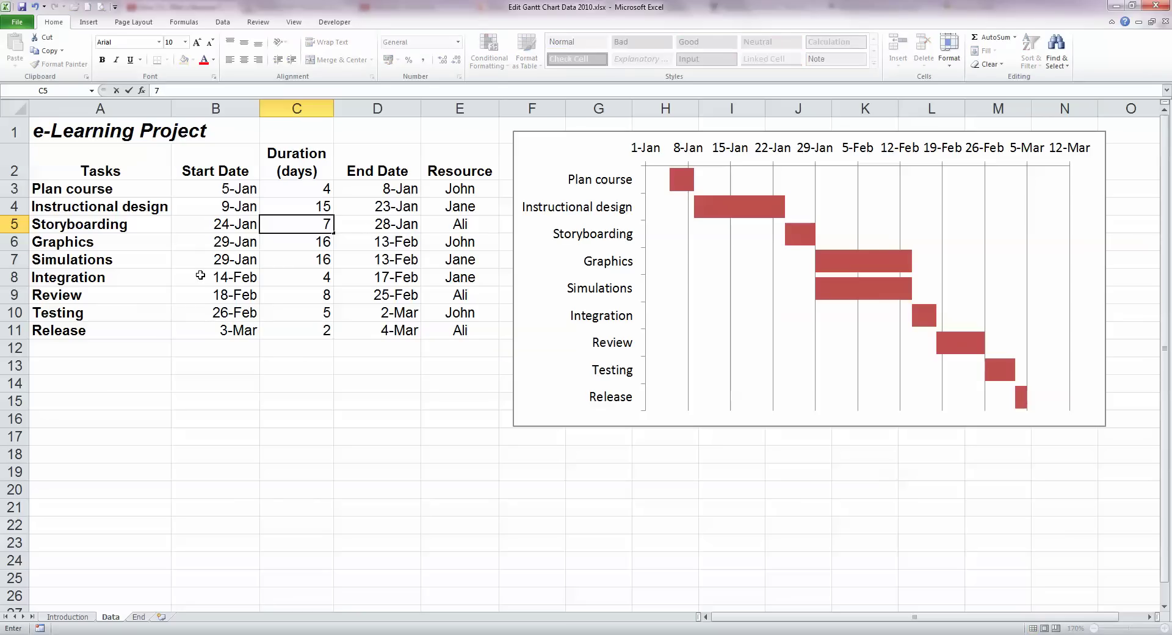
key("Return")
key("Up")
key("Right")
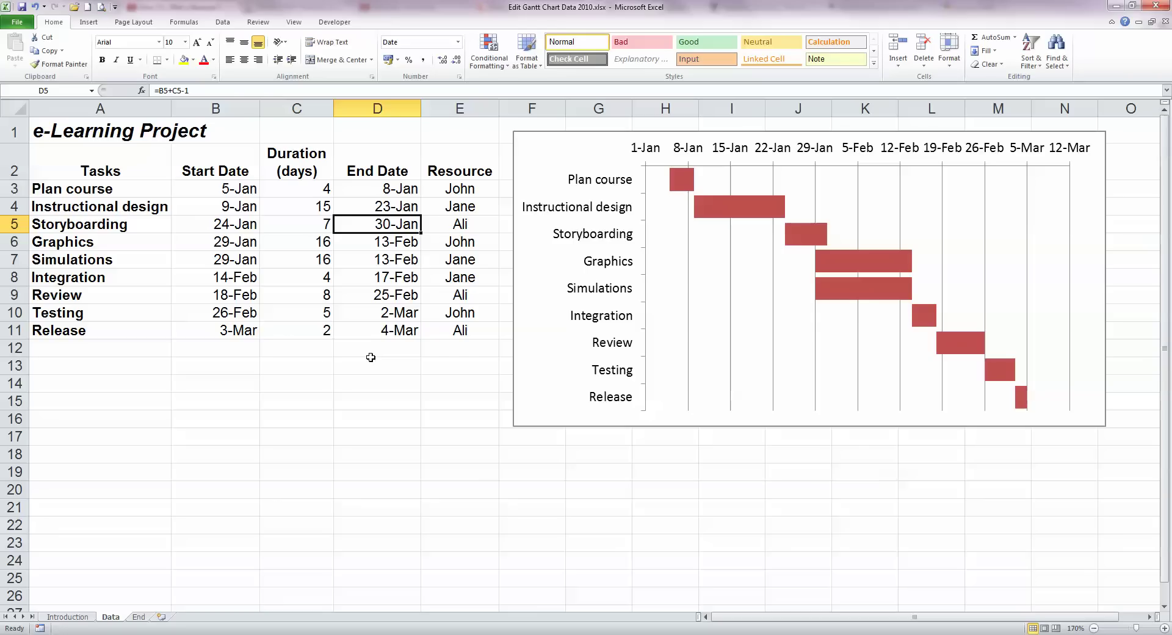
key("ctrl+z")
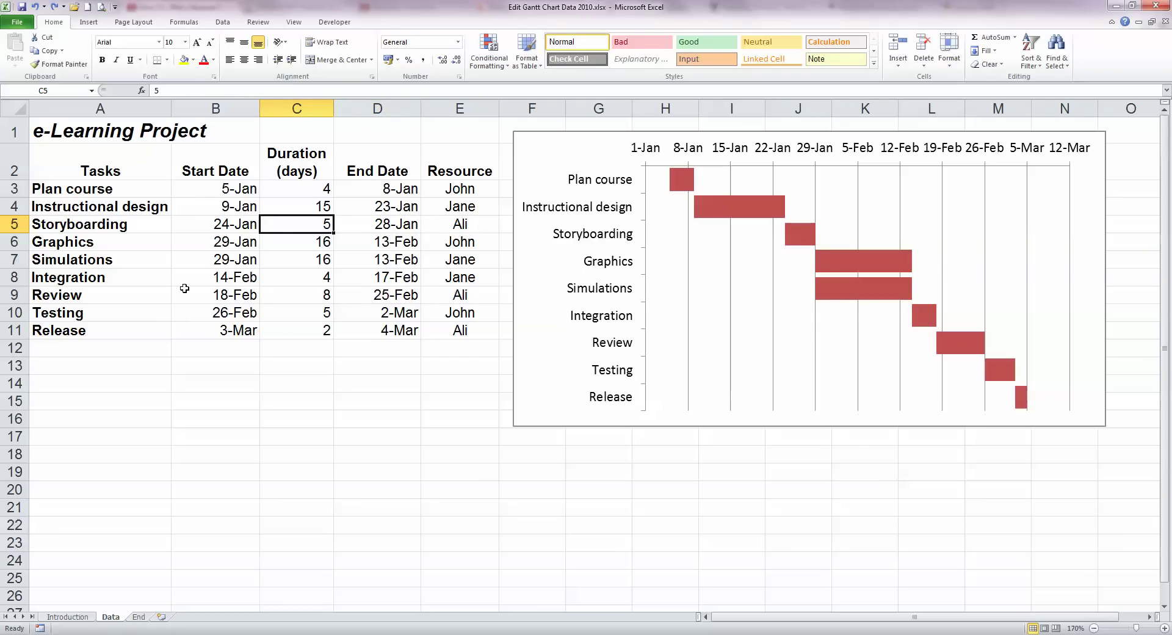
left_click(238, 313)
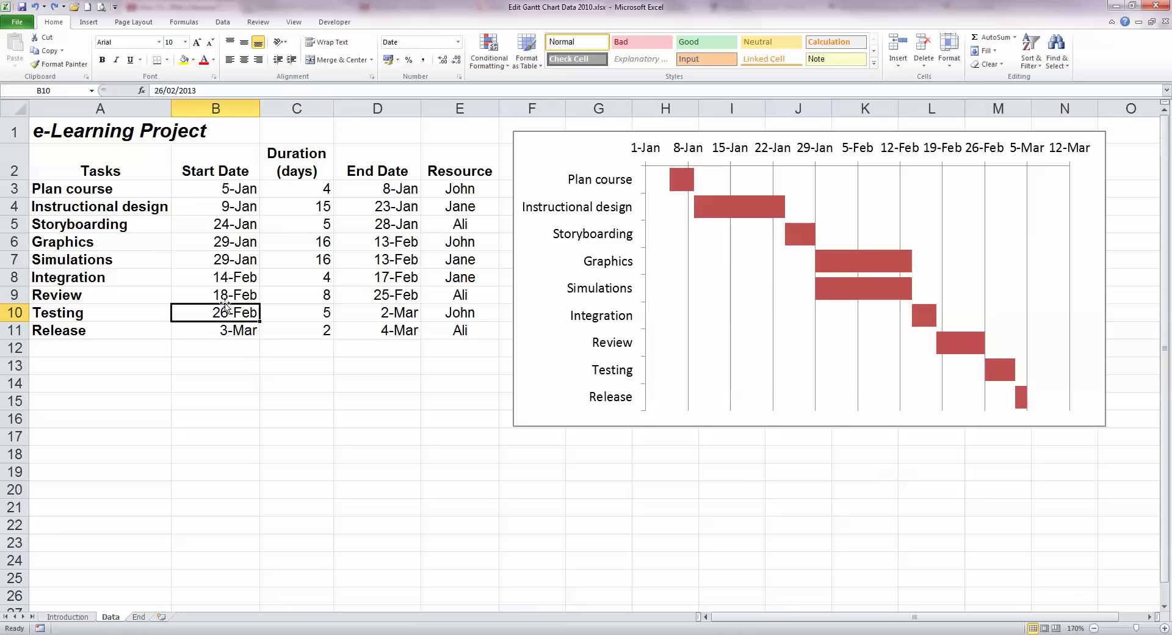
double_click(226, 312)
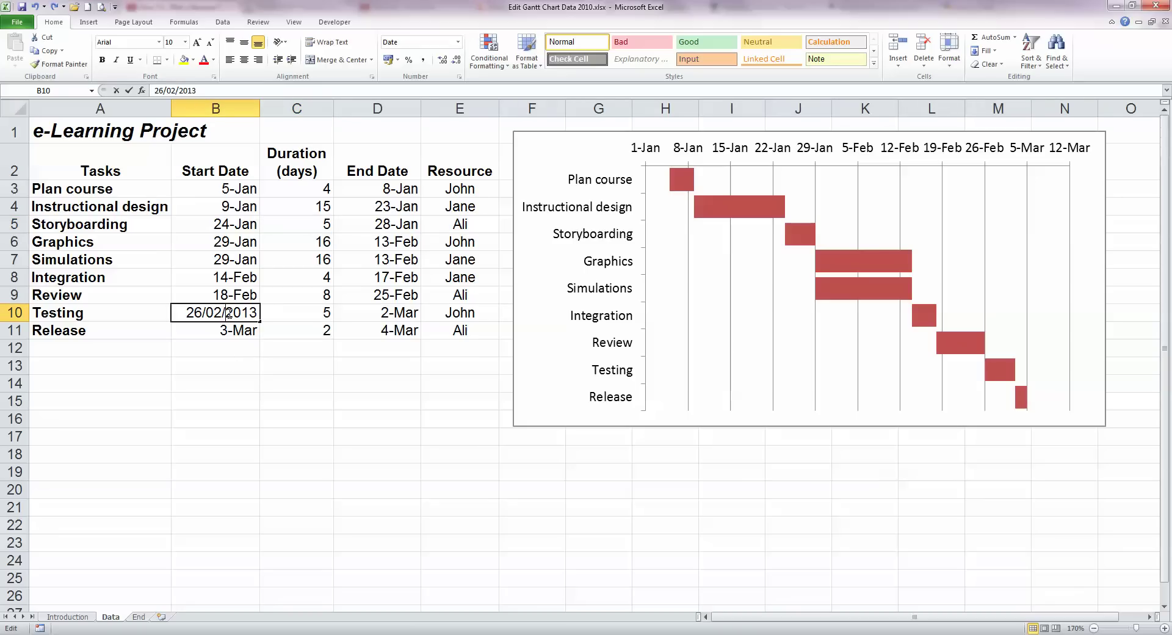
key("BackSpace")
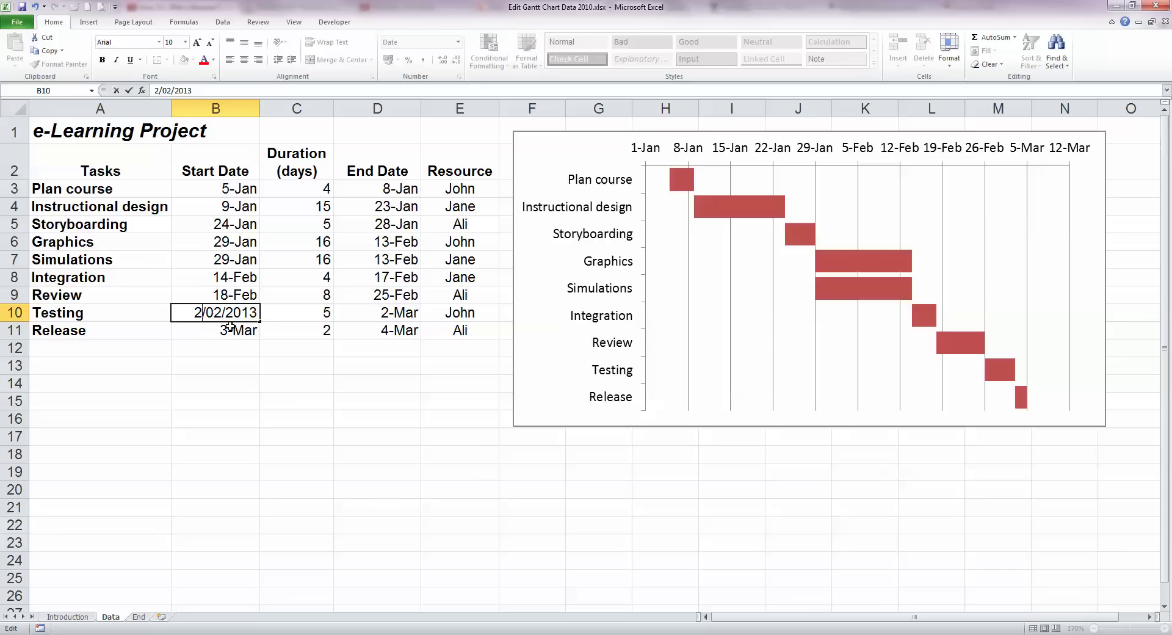
type("8")
key("Return")
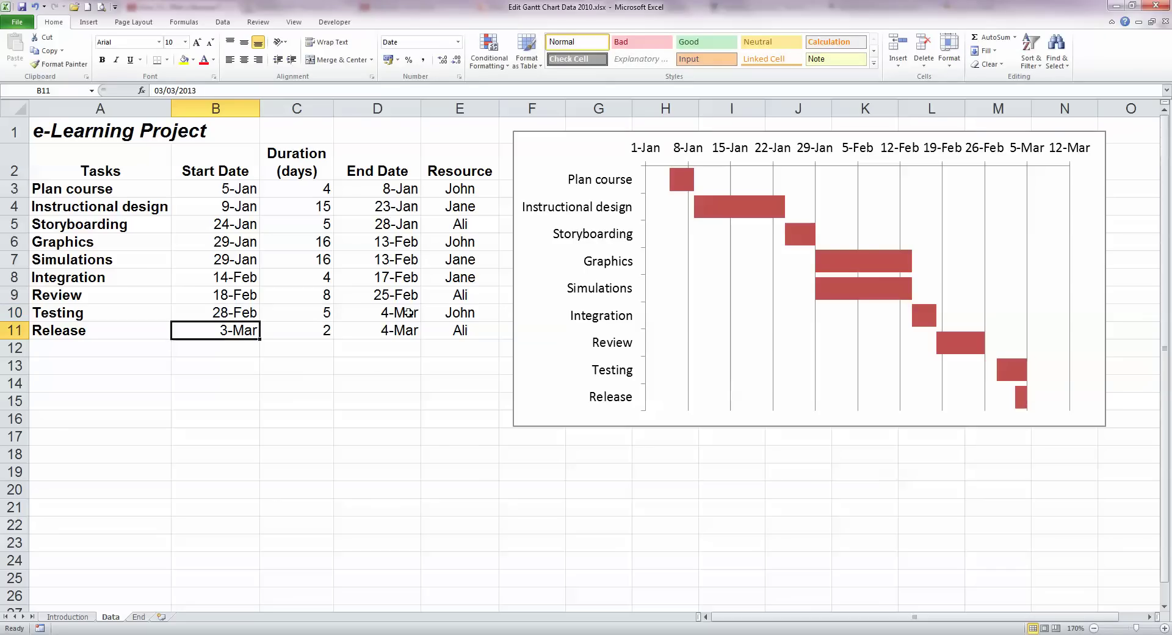
left_click(368, 311)
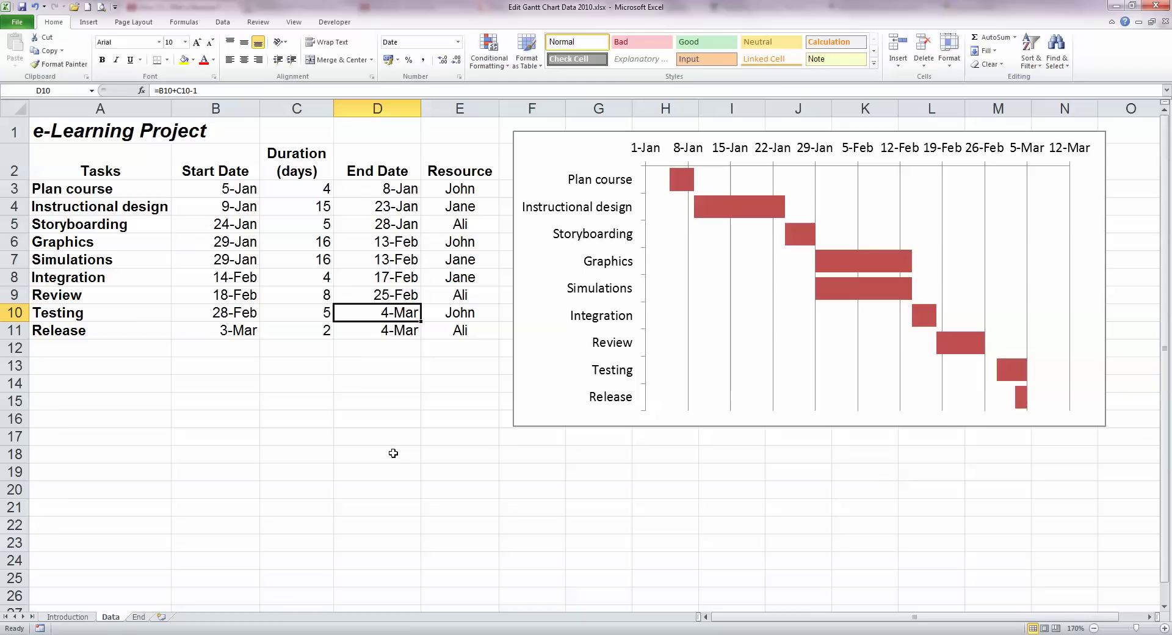
key("ctrl+z")
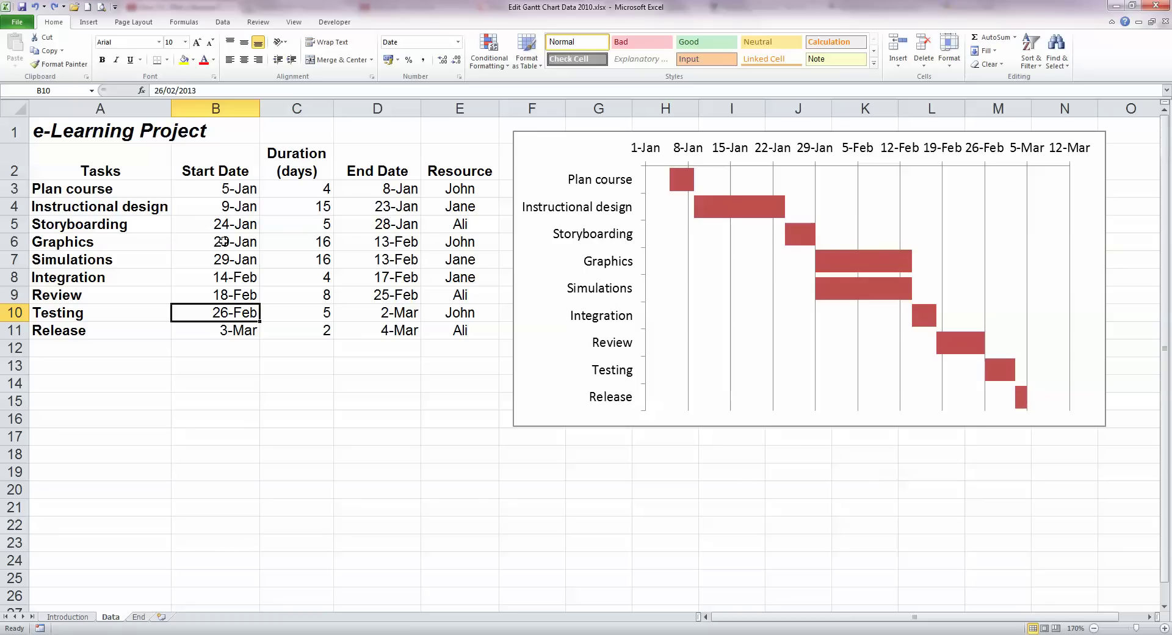
left_click(326, 225)
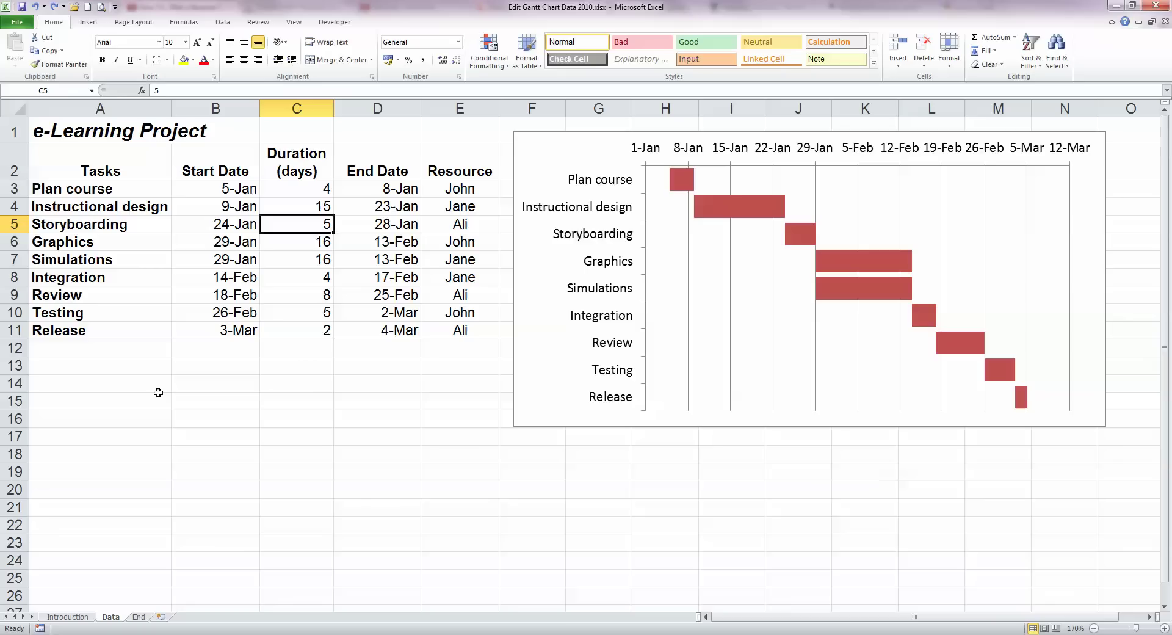
type("7")
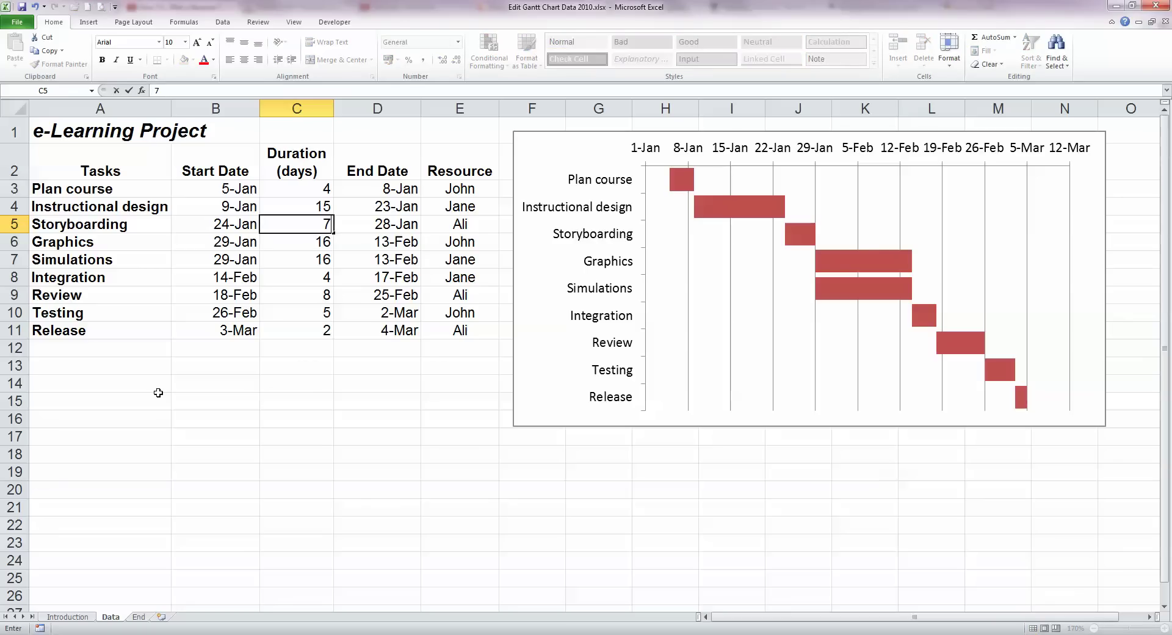
key("Return")
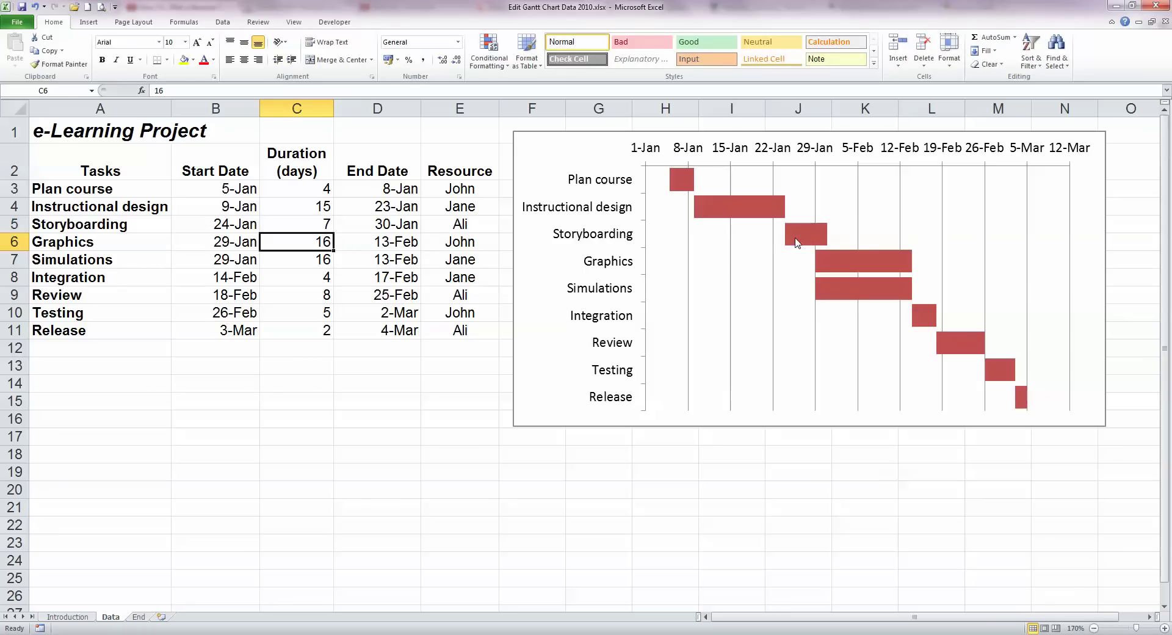
mouse_move(797, 243)
mouse_move(749, 309)
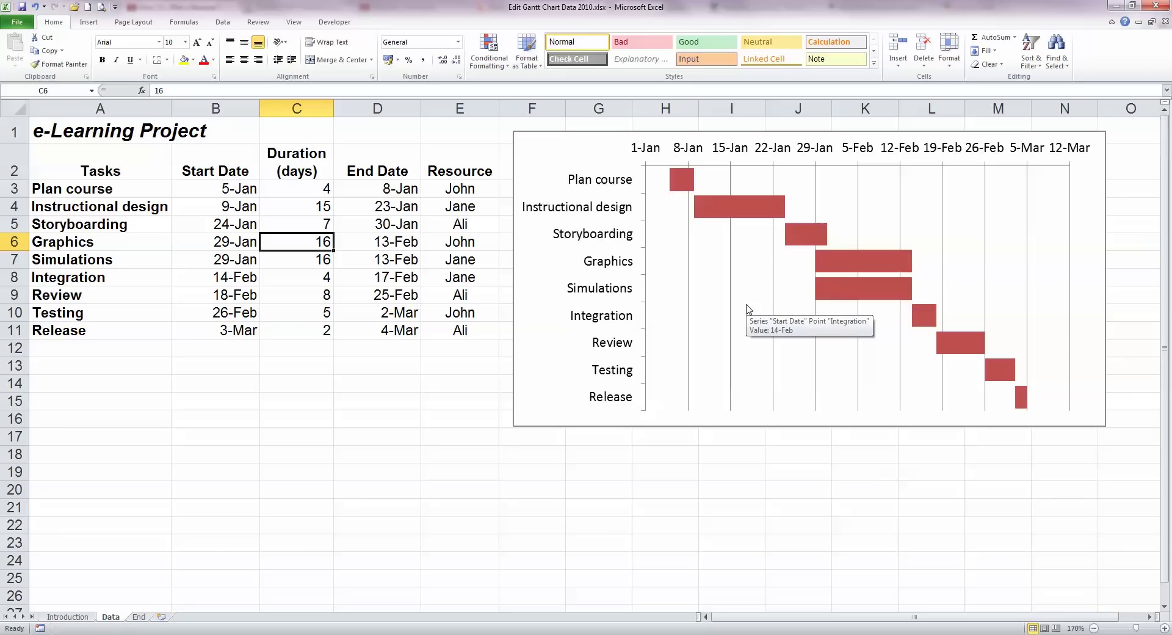
key("ctrl+z")
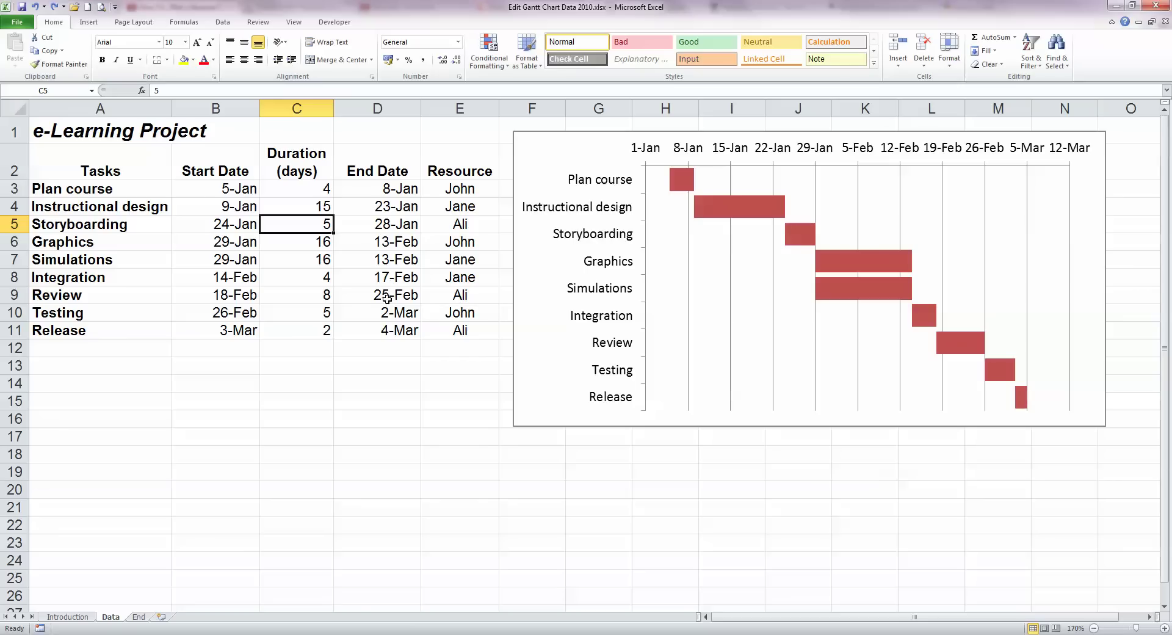
left_click(713, 211)
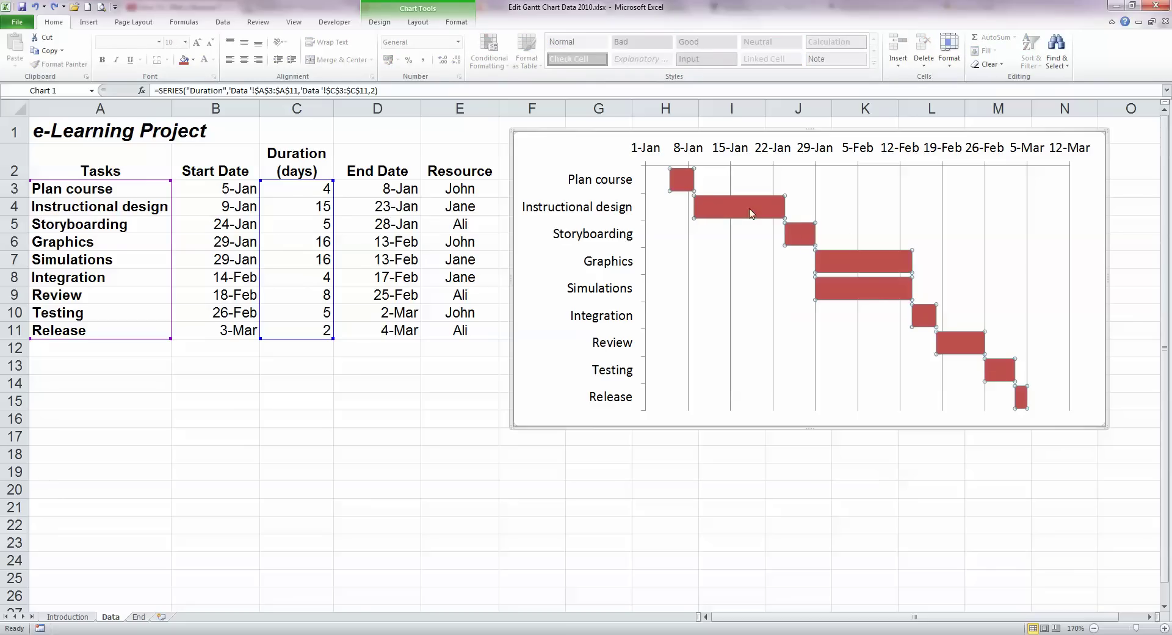
Add data labels showing each task's duration to the Gantt bars
right_click(831, 295)
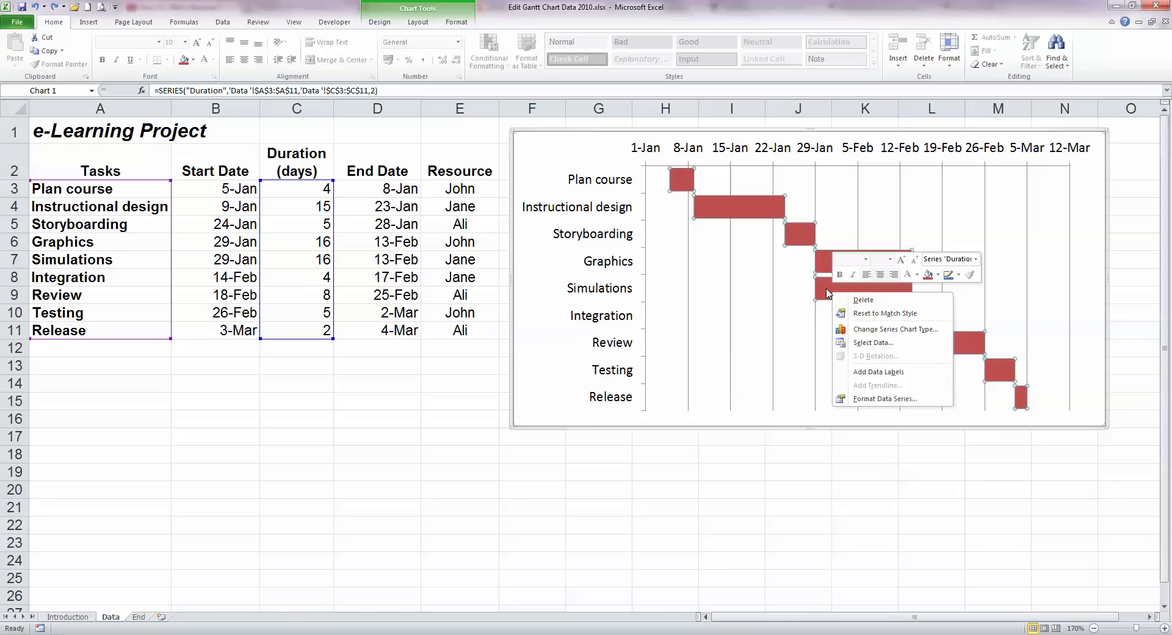
left_click(892, 372)
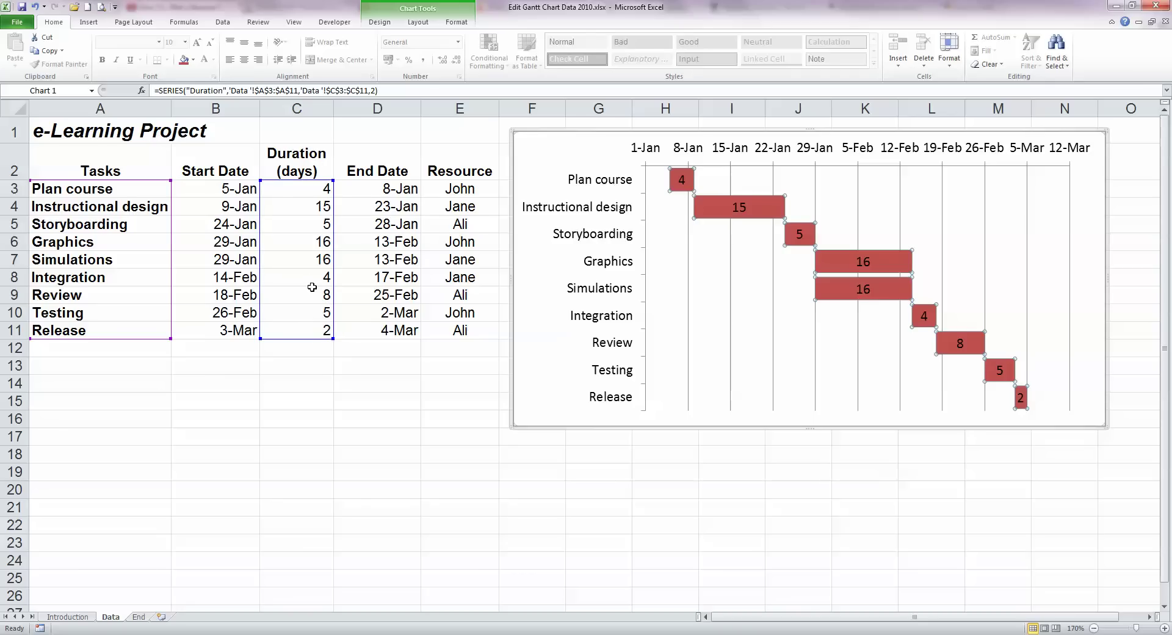
Format the duration data labels on the bars as white bold text
left_click(740, 207)
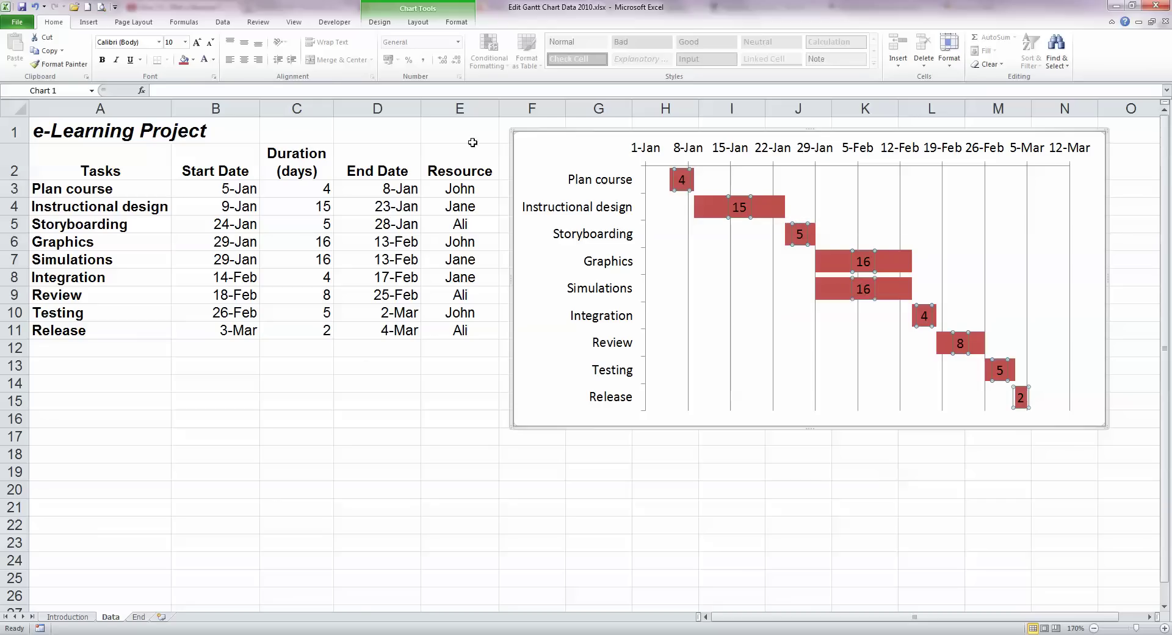
left_click(213, 59)
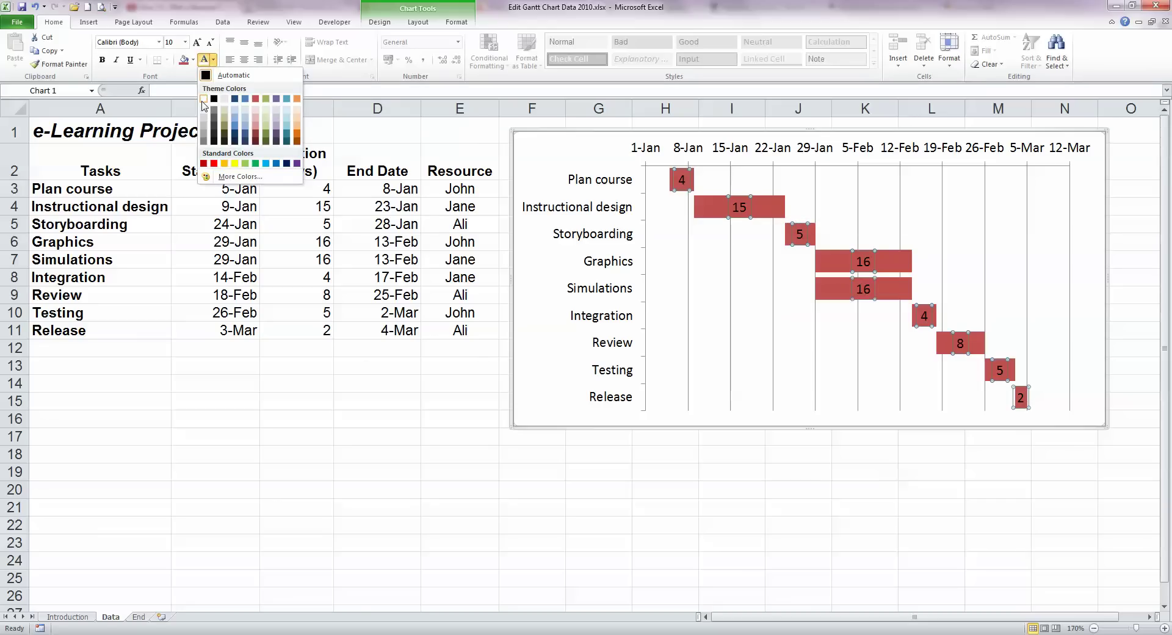
left_click(203, 100)
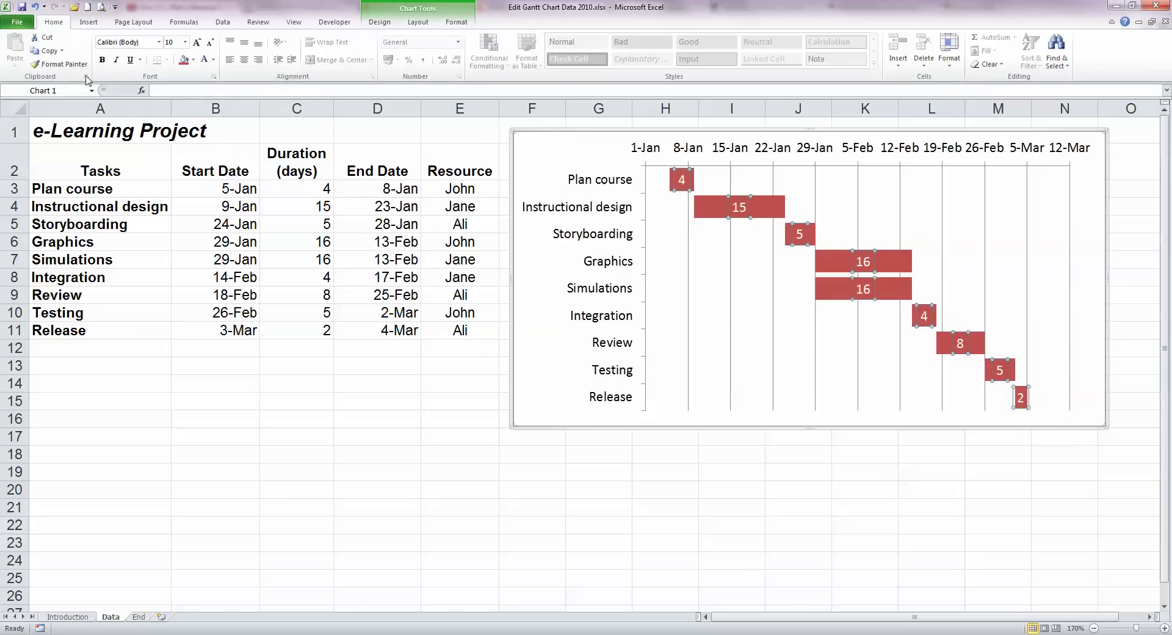
left_click(102, 60)
left_click(317, 226)
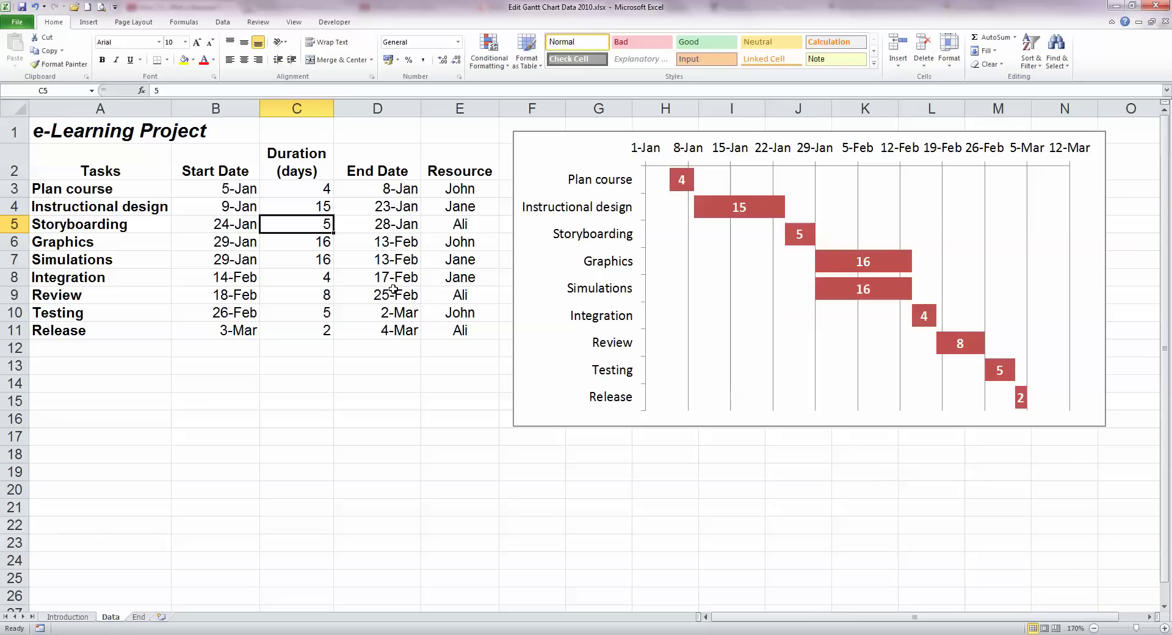
type("7")
key("Return")
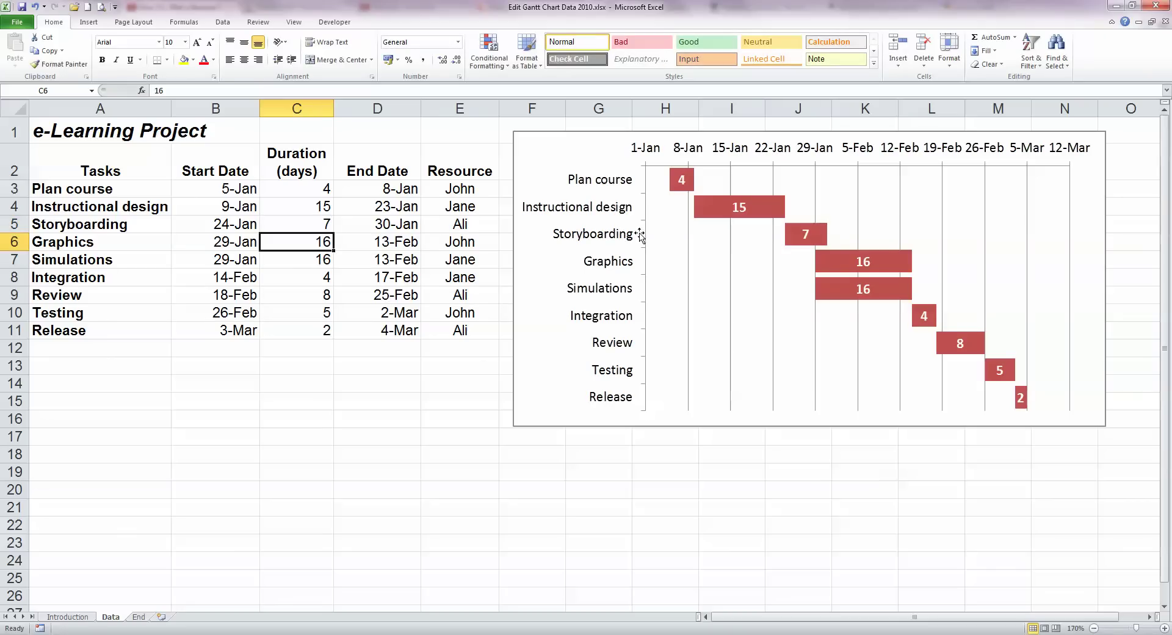
left_click(820, 243)
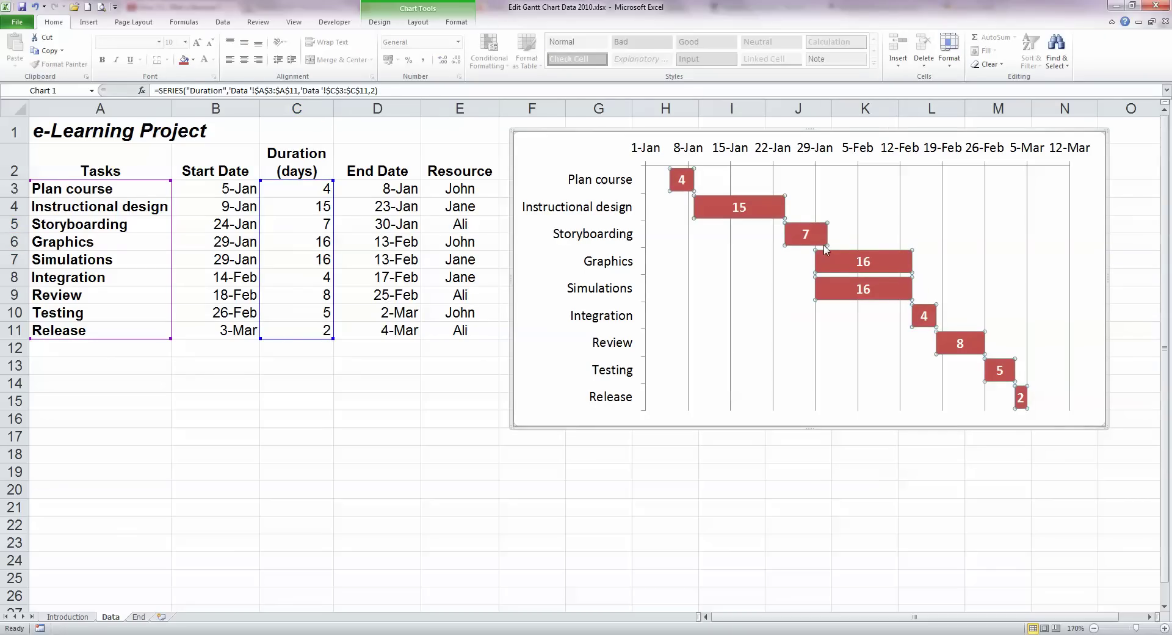
key("ctrl+z")
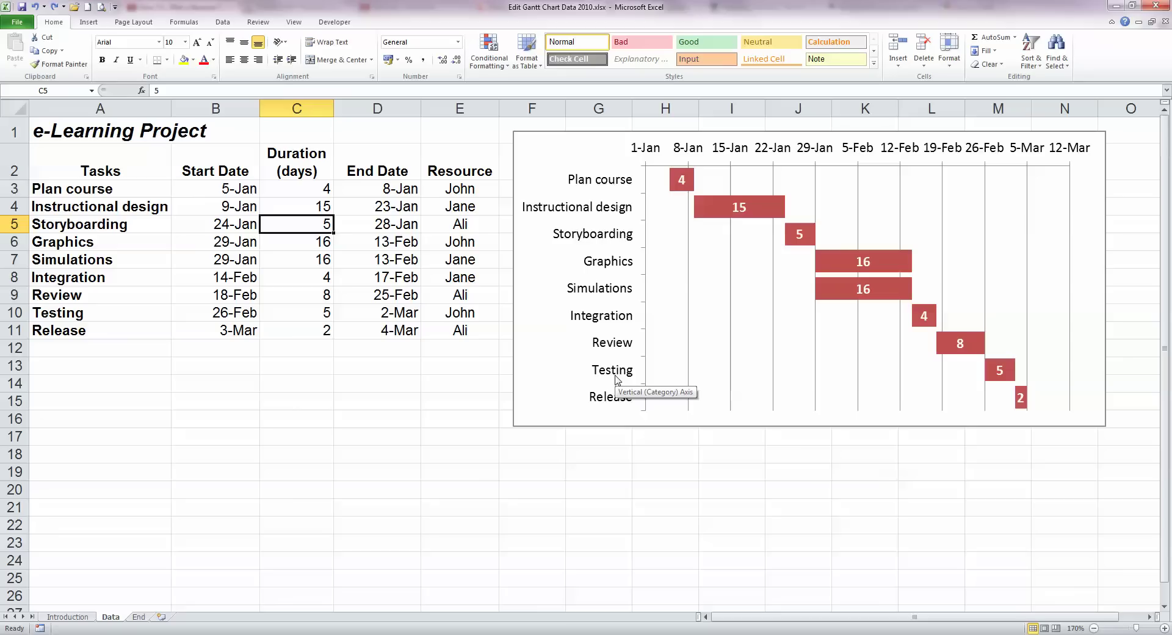
Give only the Simulations bar a solid blue fill via Format Data Point
left_click(825, 297)
left_click(825, 297)
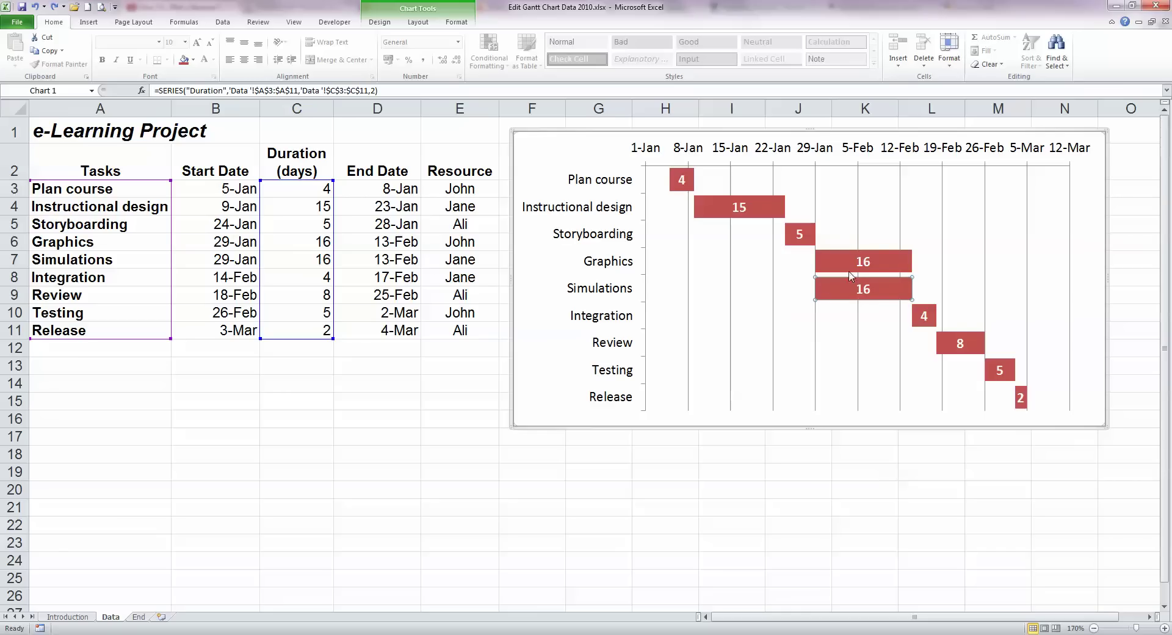
right_click(823, 299)
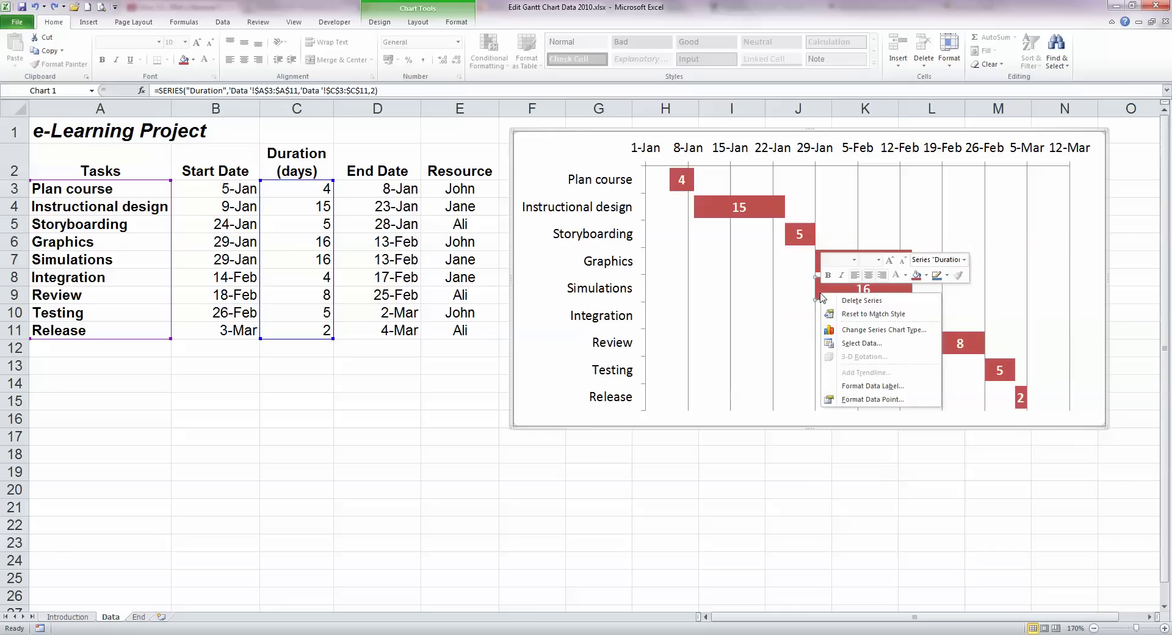
left_click(872, 400)
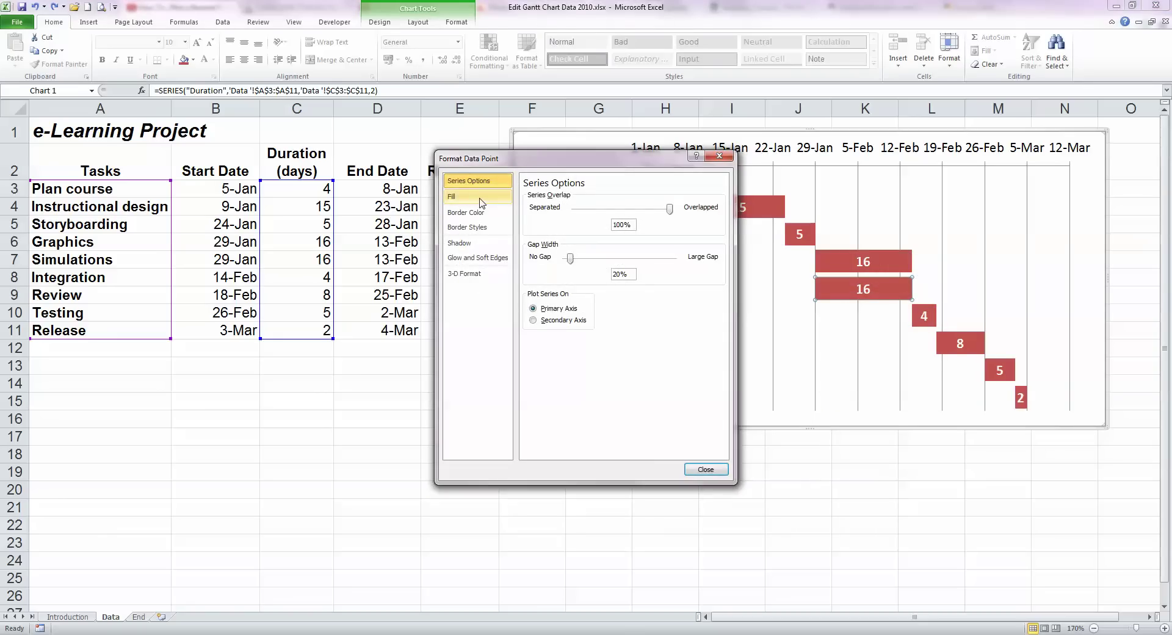
left_click(470, 197)
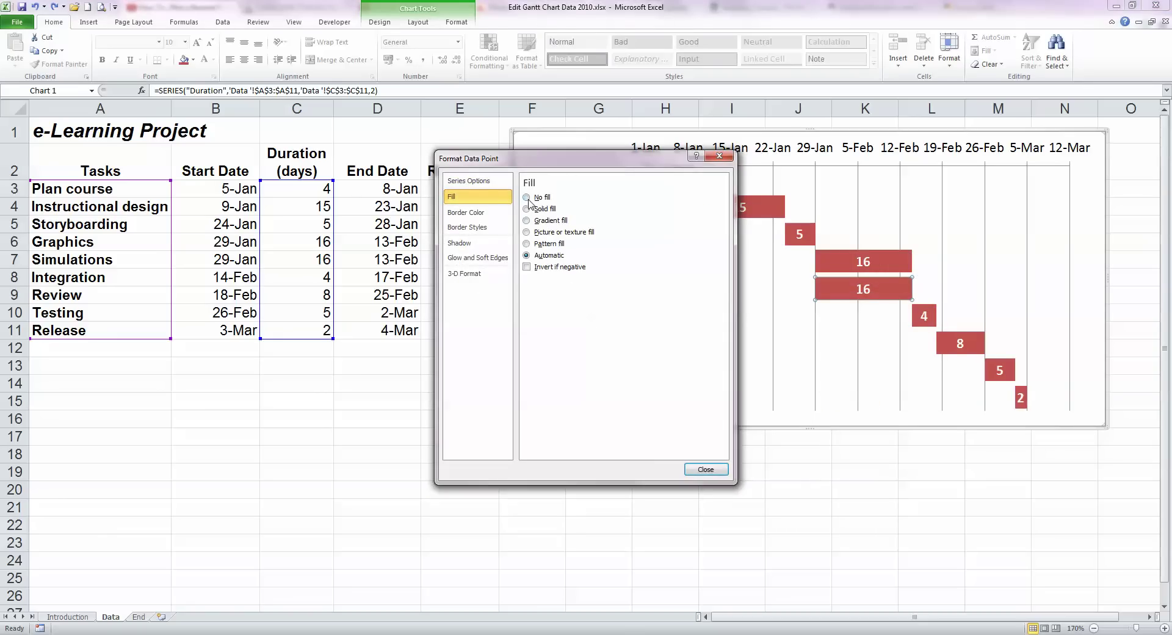
left_click(527, 209)
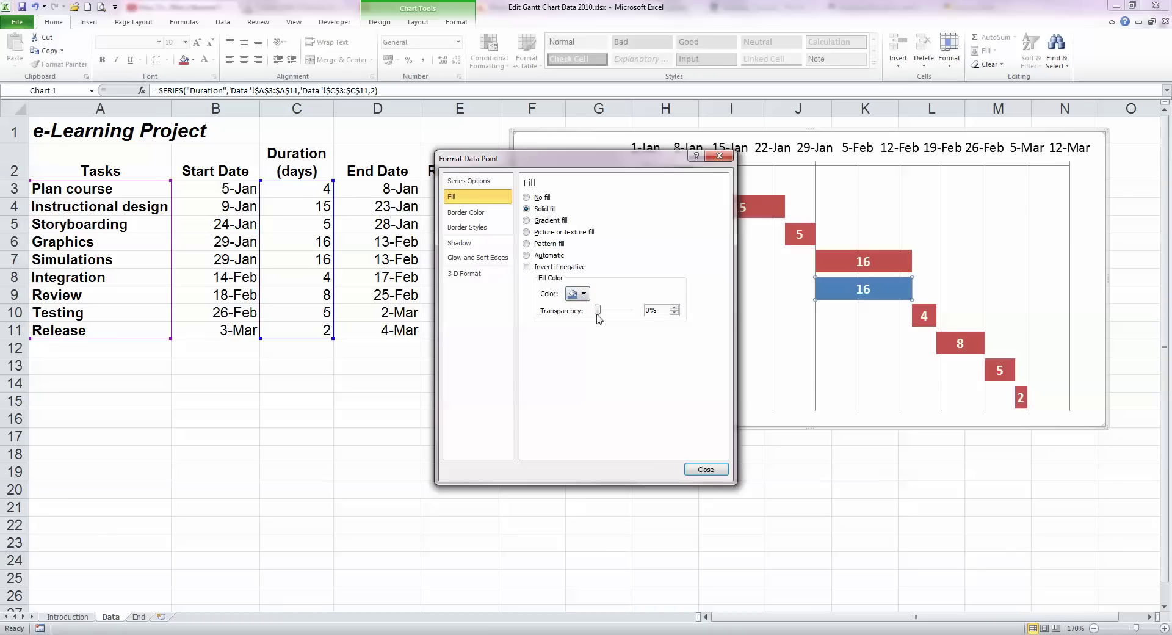
left_click(708, 470)
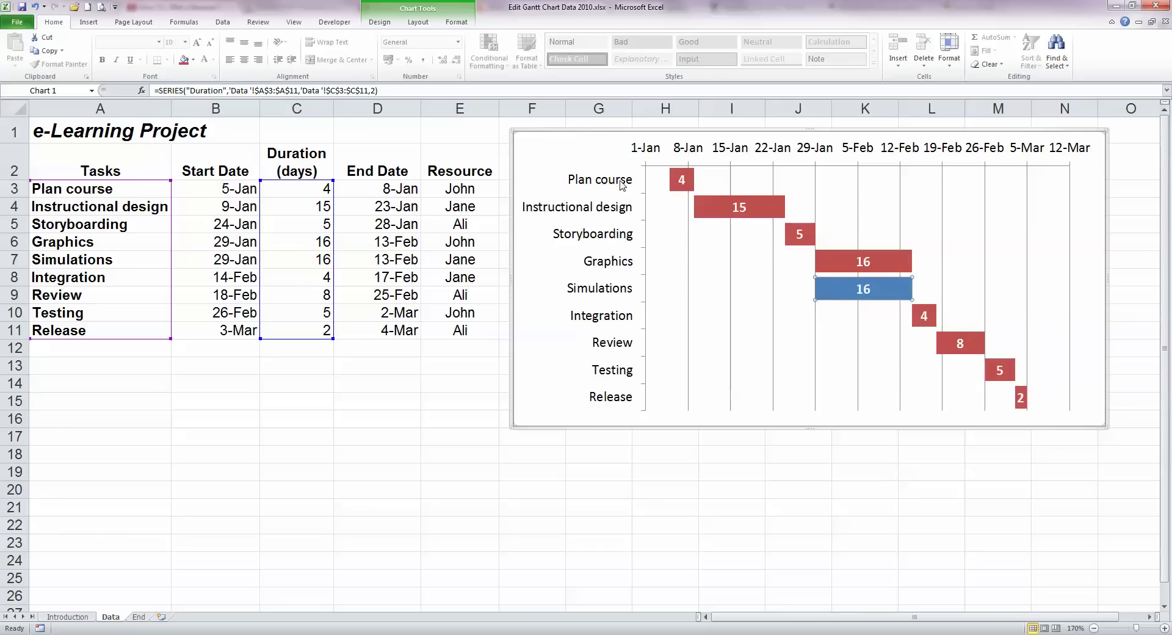
Add a text box with the assigned resource's name beside the Plan course bar
left_click(479, 189)
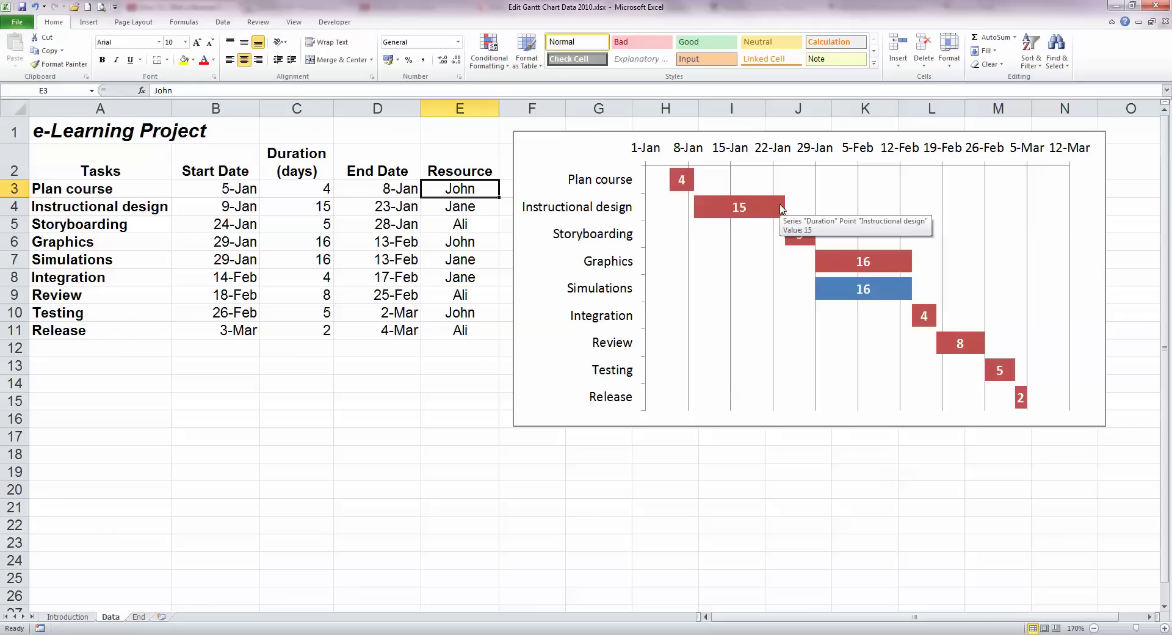
left_click(89, 23)
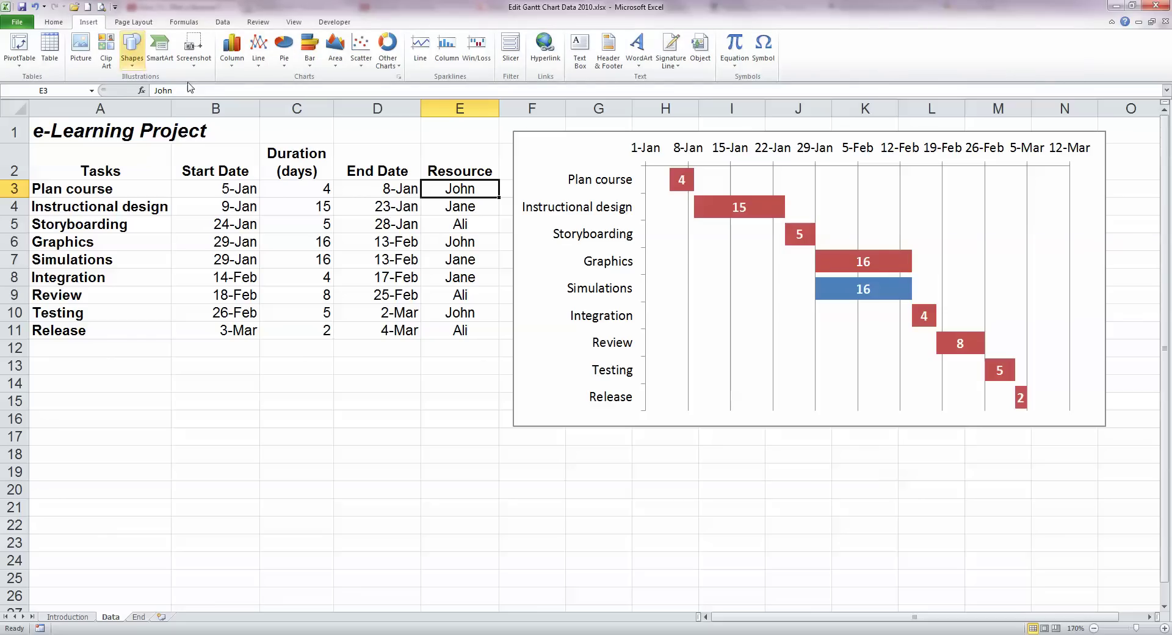
left_click(580, 50)
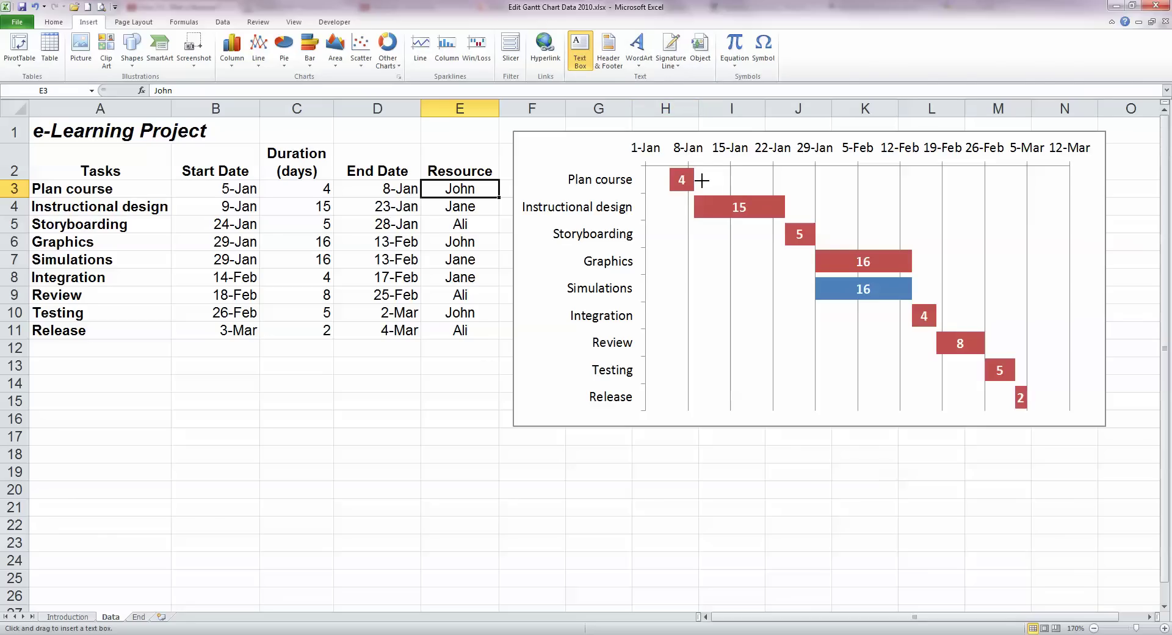
left_click_drag(701, 180, 723, 209)
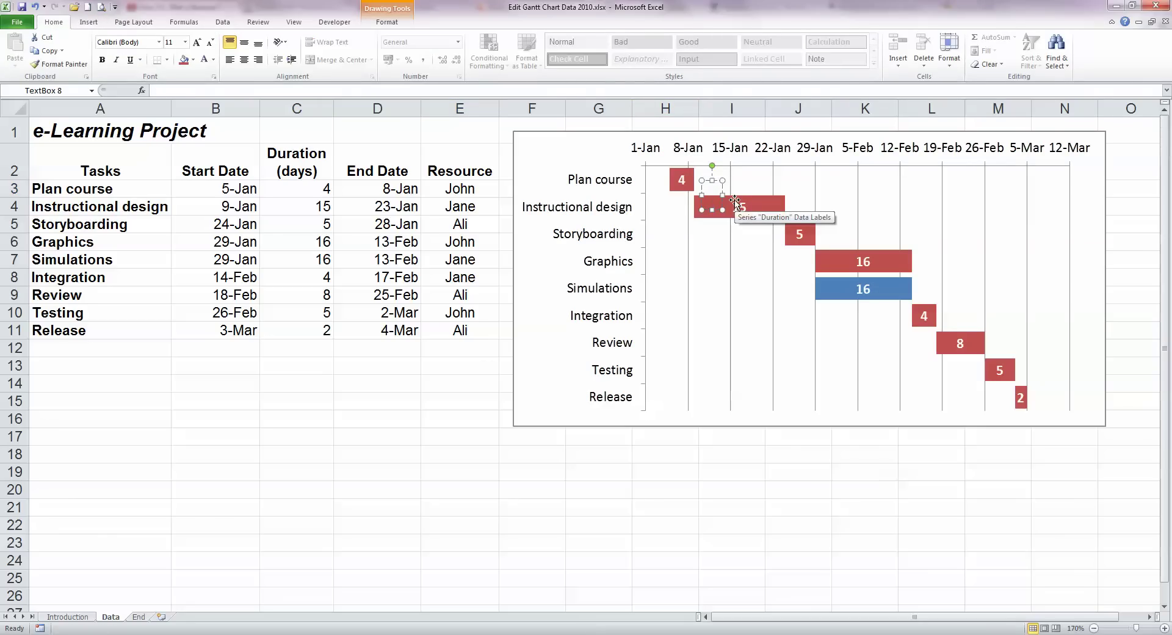
type("John")
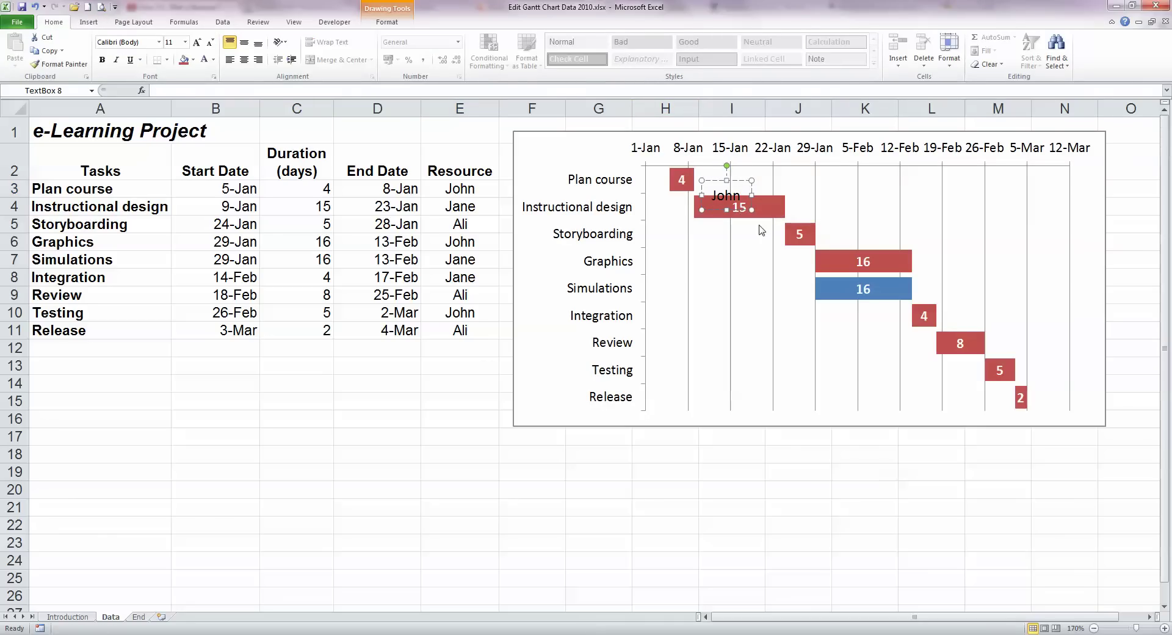
left_click_drag(740, 182, 733, 169)
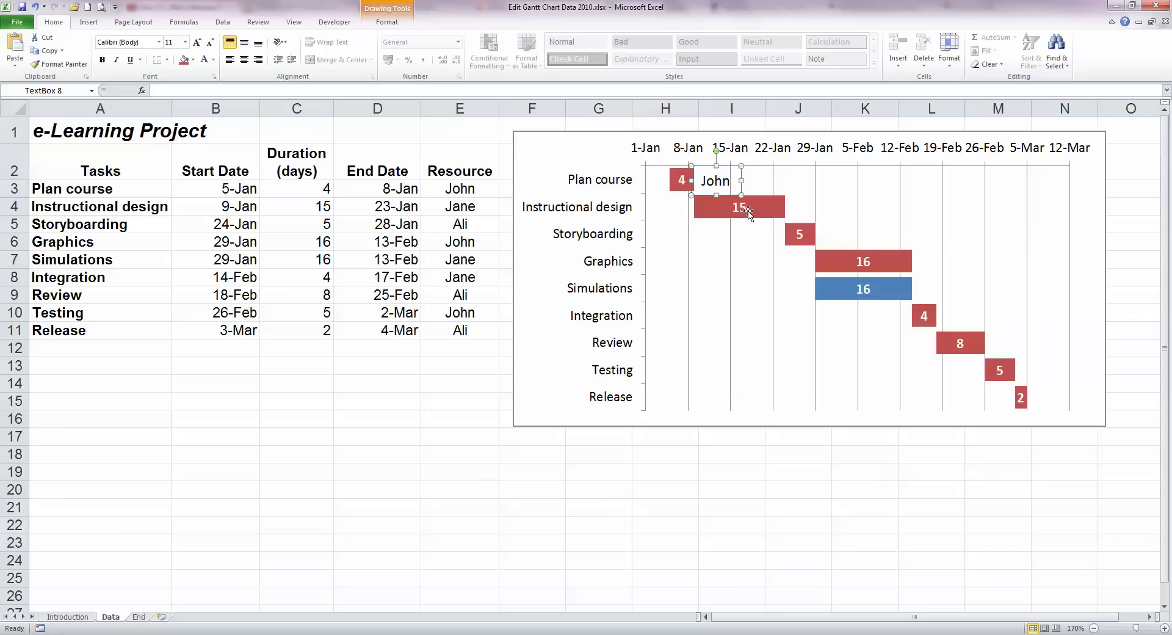
Copy the resource name box beside the Graphics and Testing bars
key("ctrl+v")
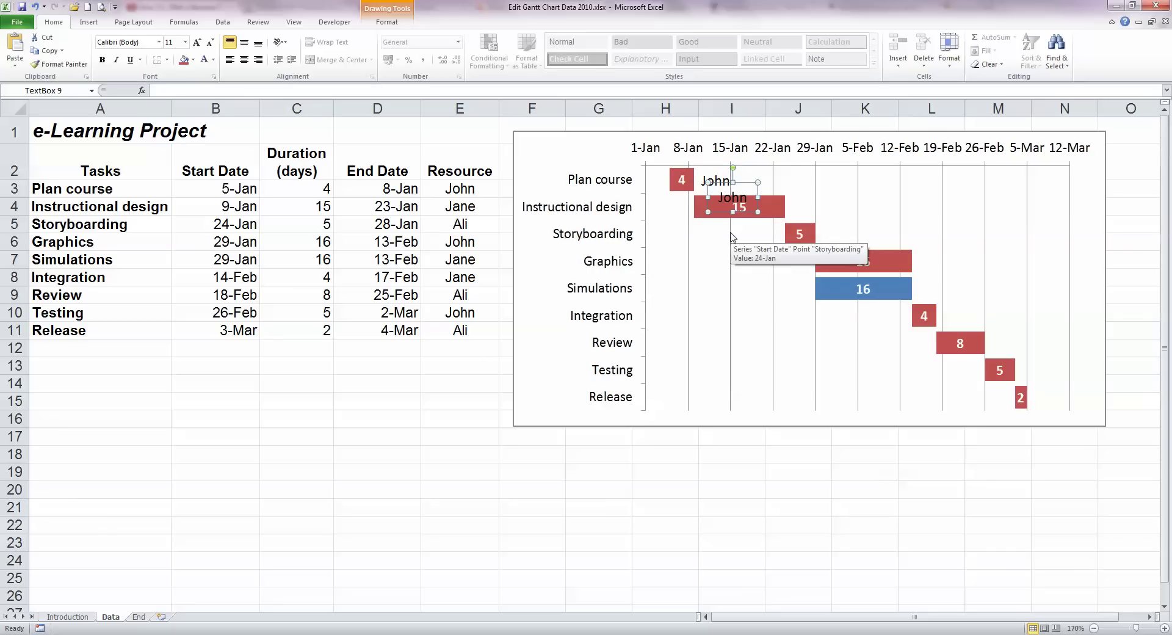
left_click_drag(751, 182, 951, 246)
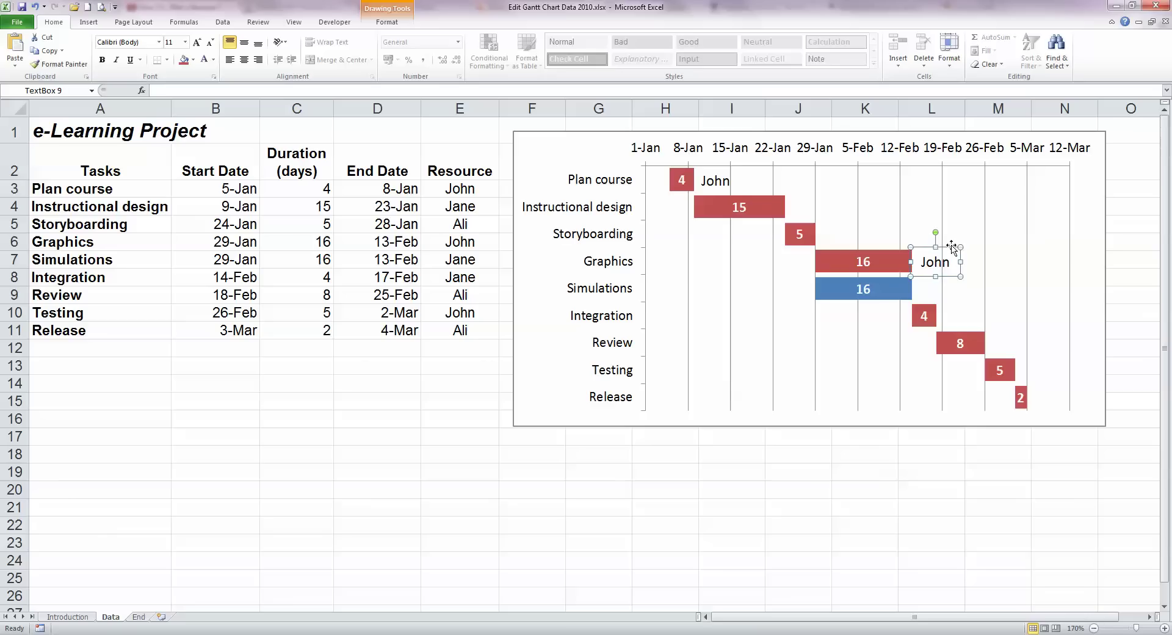
left_click_drag(952, 246, 1047, 356)
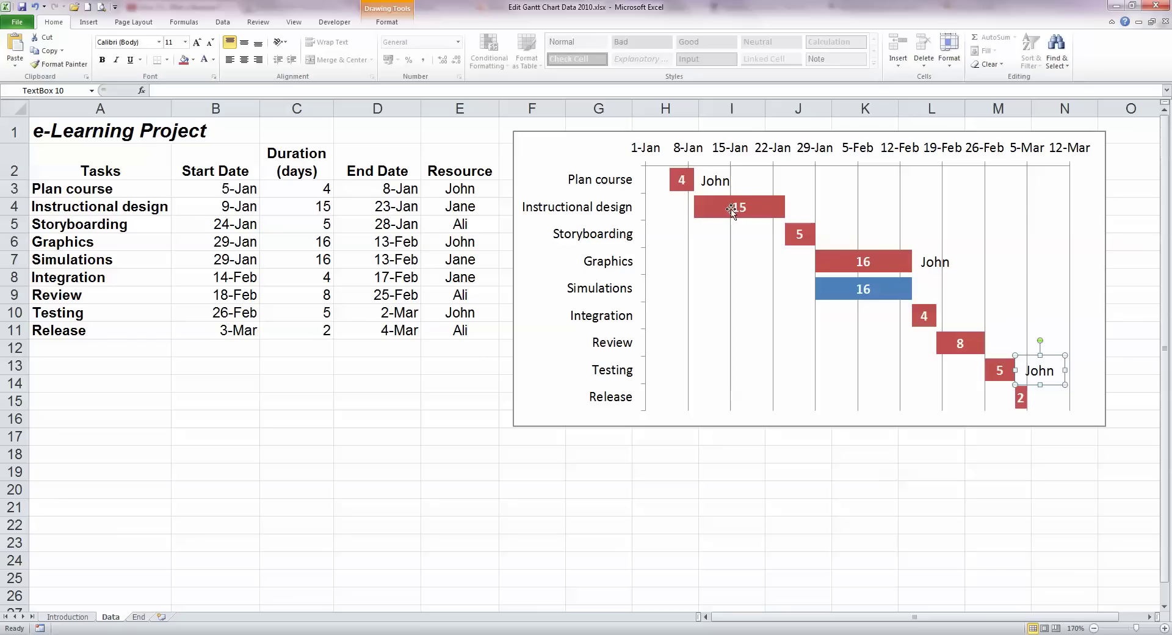
Add a text box with the second resource's name after the Instructional design bar
left_click(87, 24)
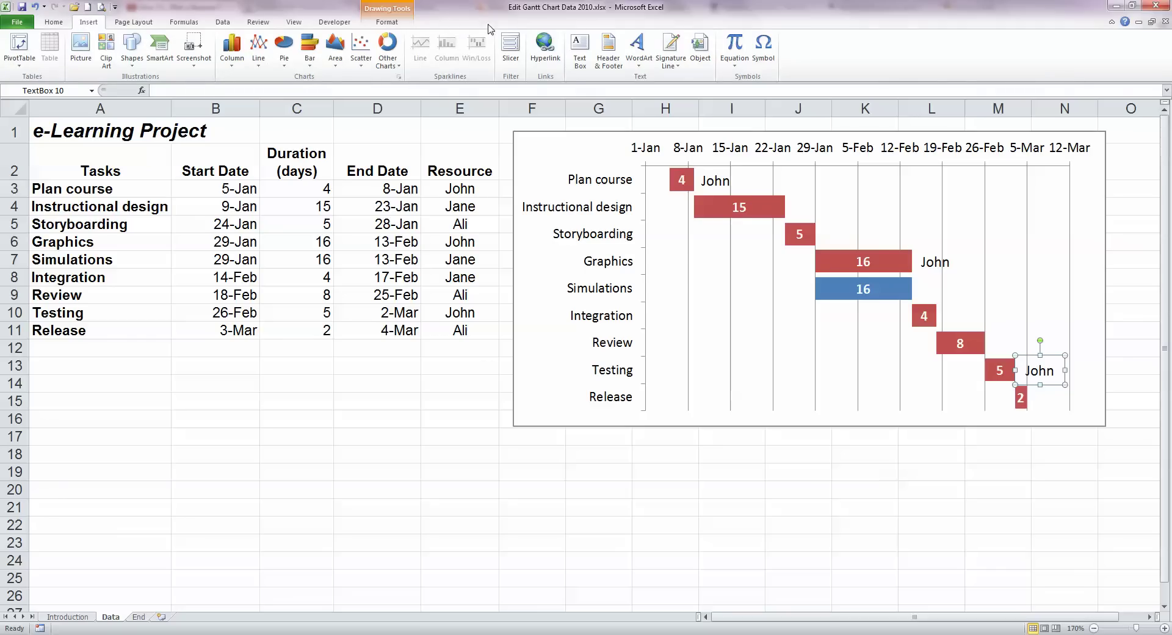
left_click(581, 47)
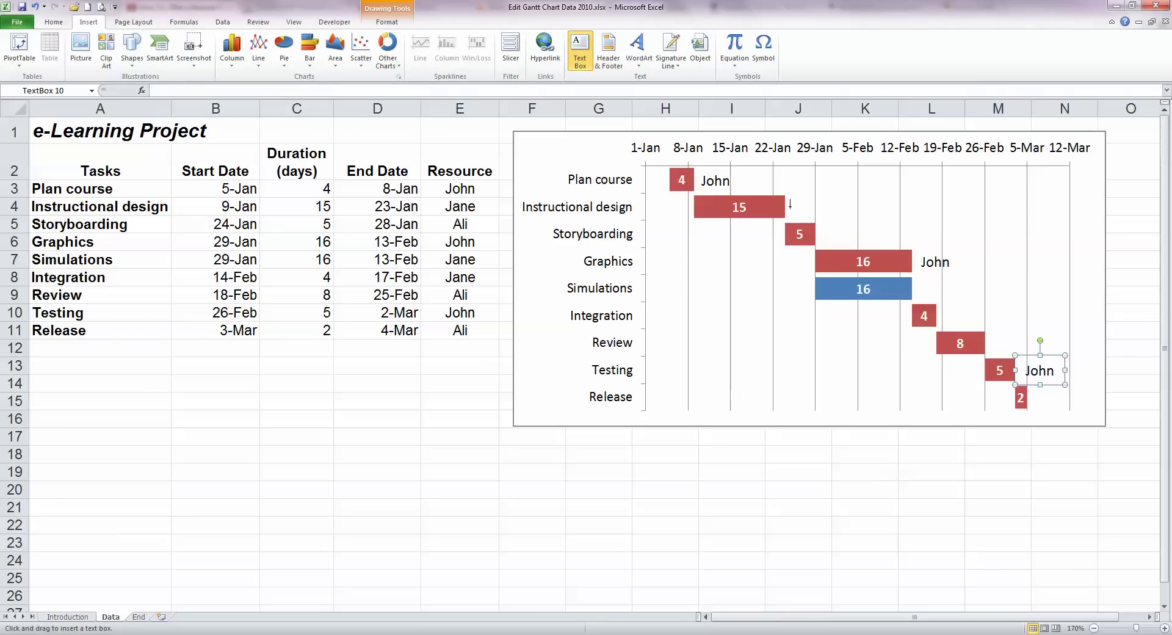
left_click_drag(791, 210, 812, 240)
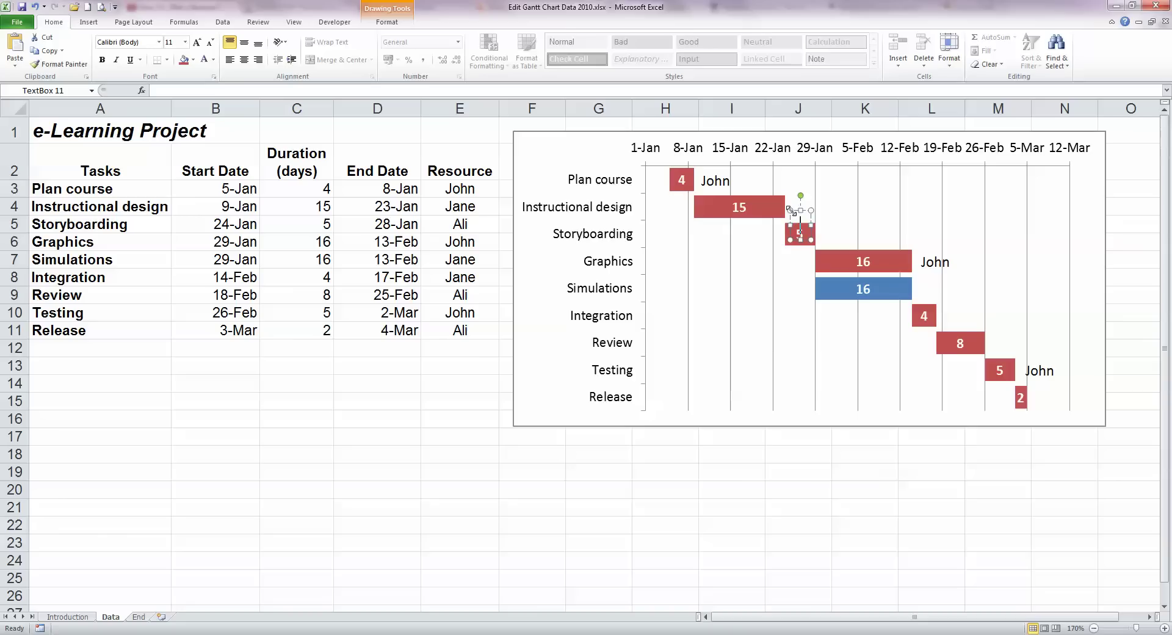
type("Jane")
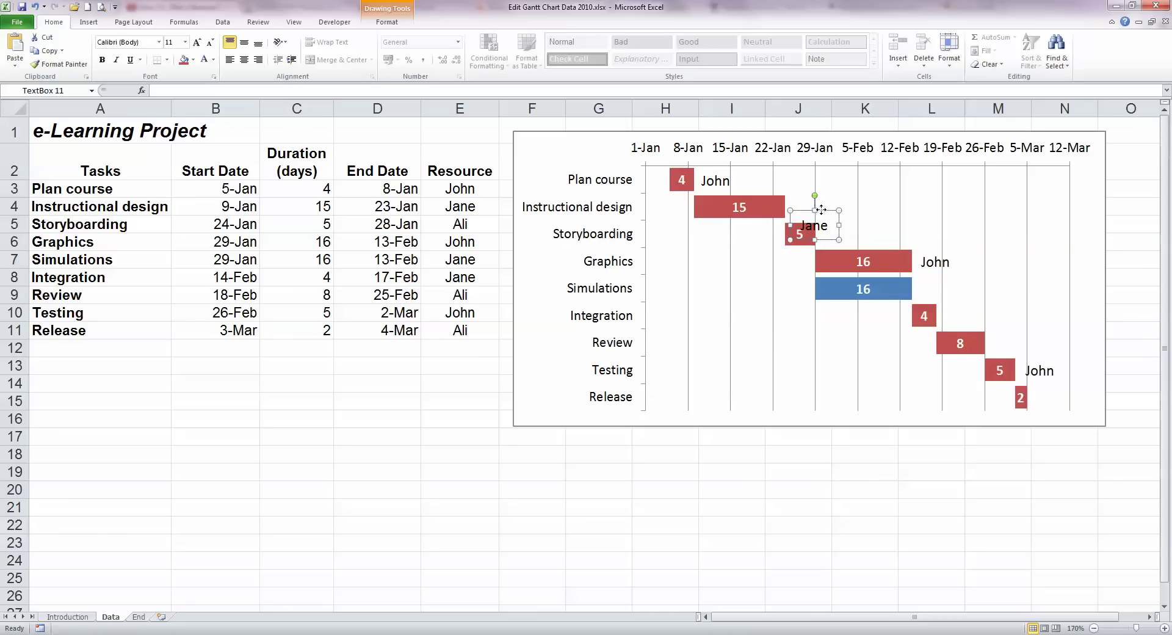
left_click_drag(822, 209, 819, 194)
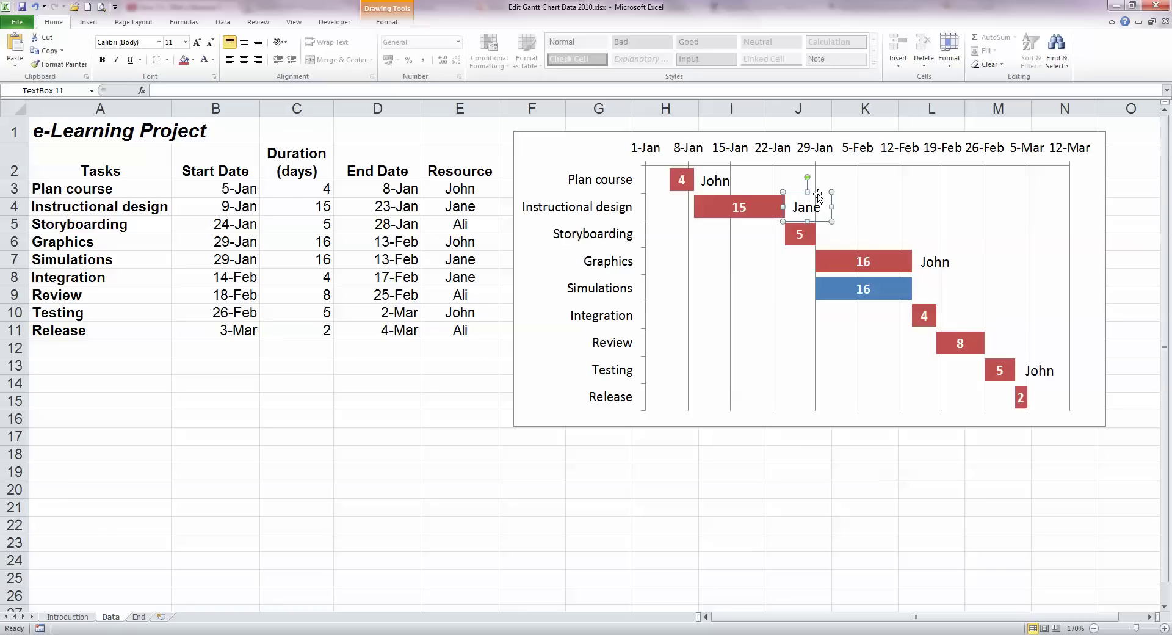
Copy that name box beside the Simulations and Integration bars
key("ctrl+v")
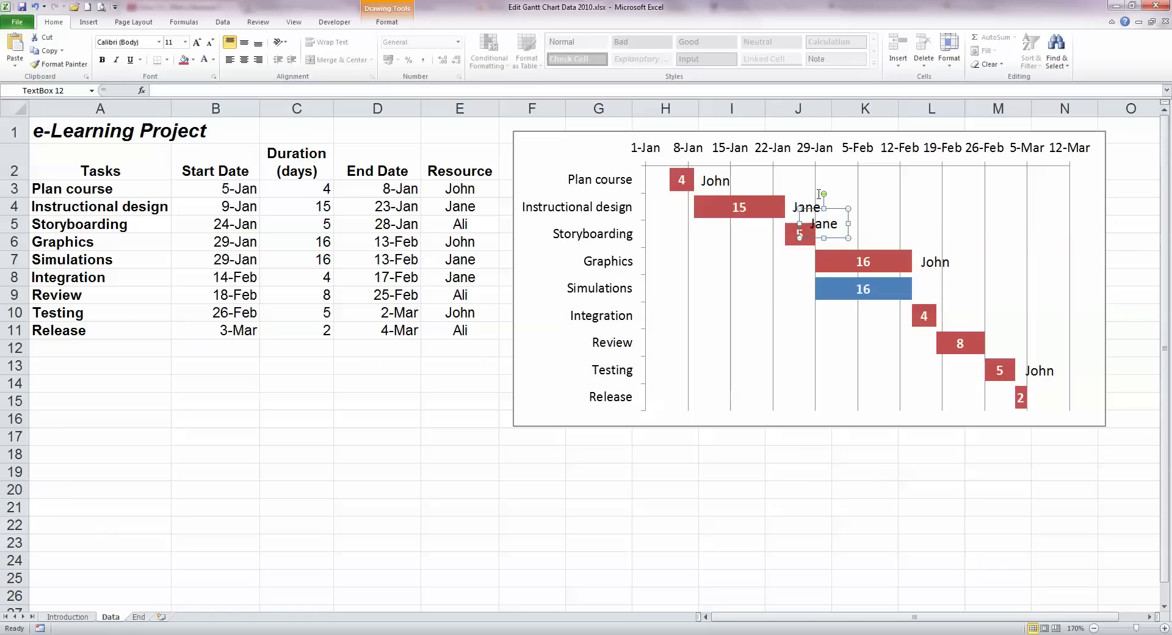
left_click_drag(838, 211, 950, 274)
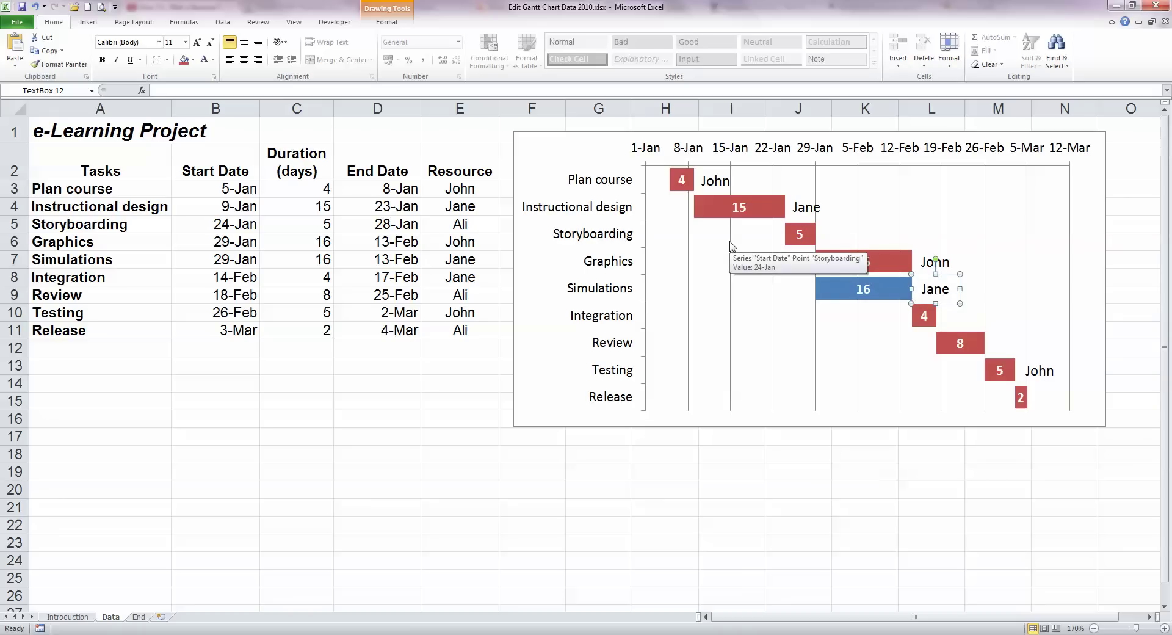
key("ctrl+v")
left_click_drag(967, 291, 971, 300)
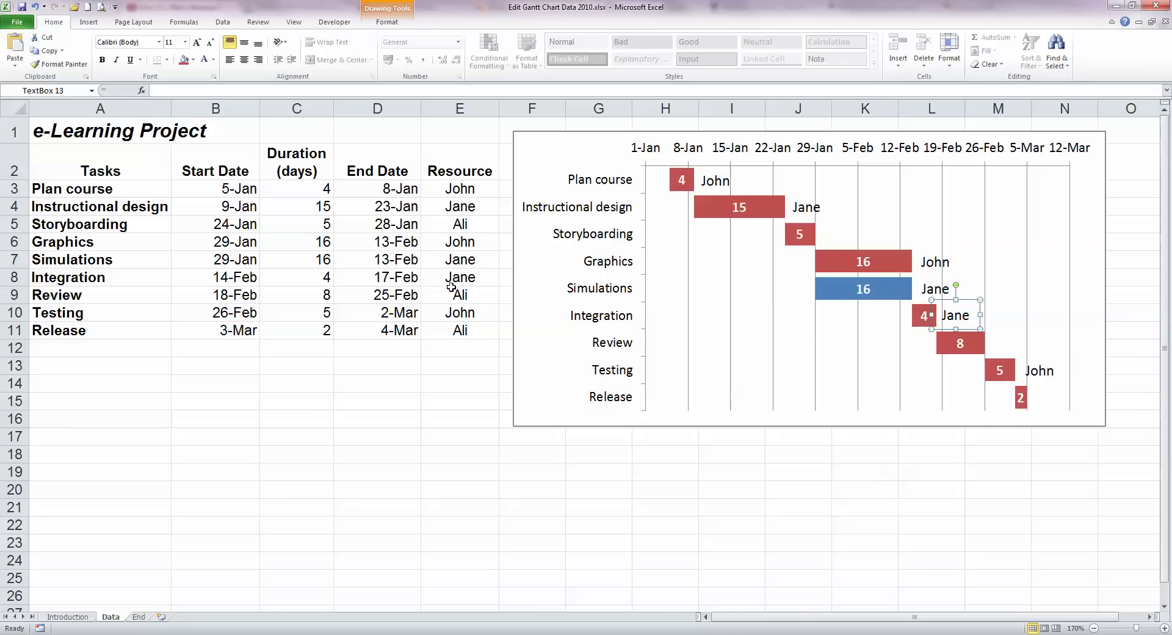
Add a text box with the assigned resource's name beside the Storyboarding bar
left_click(88, 22)
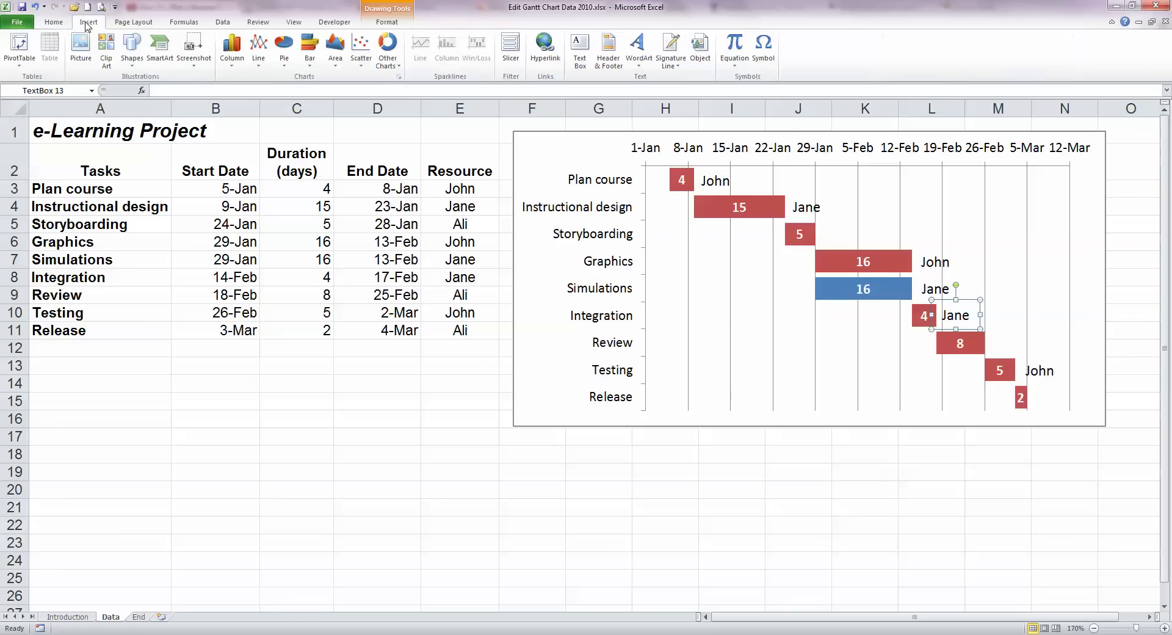
left_click(580, 50)
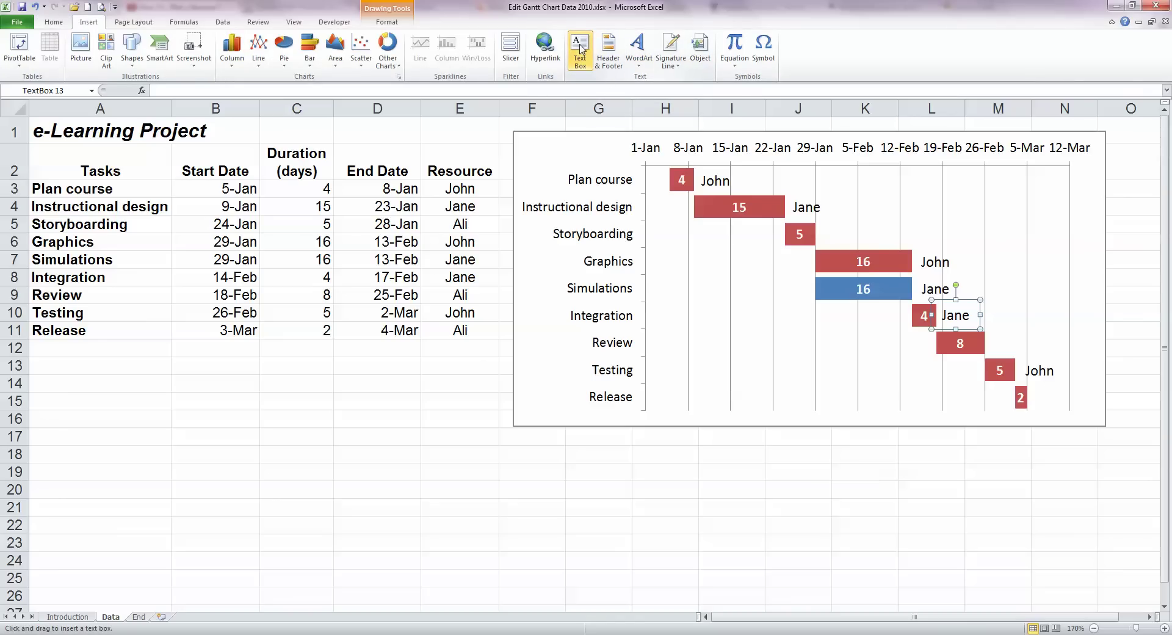
left_click(824, 237)
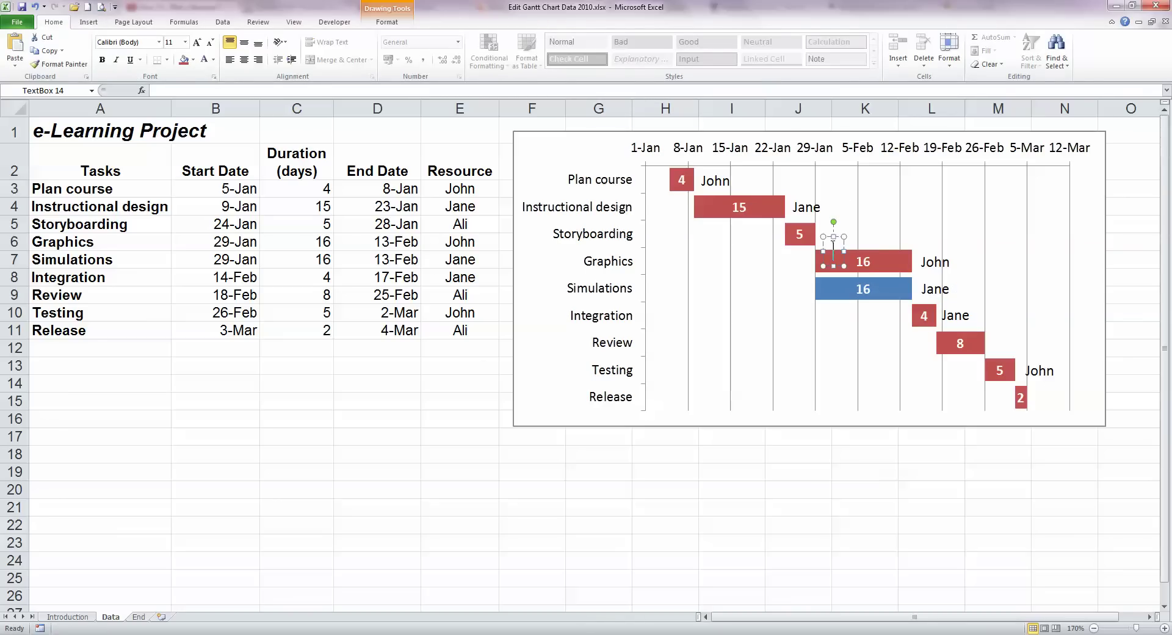
type("Ali")
left_click_drag(853, 235, 845, 221)
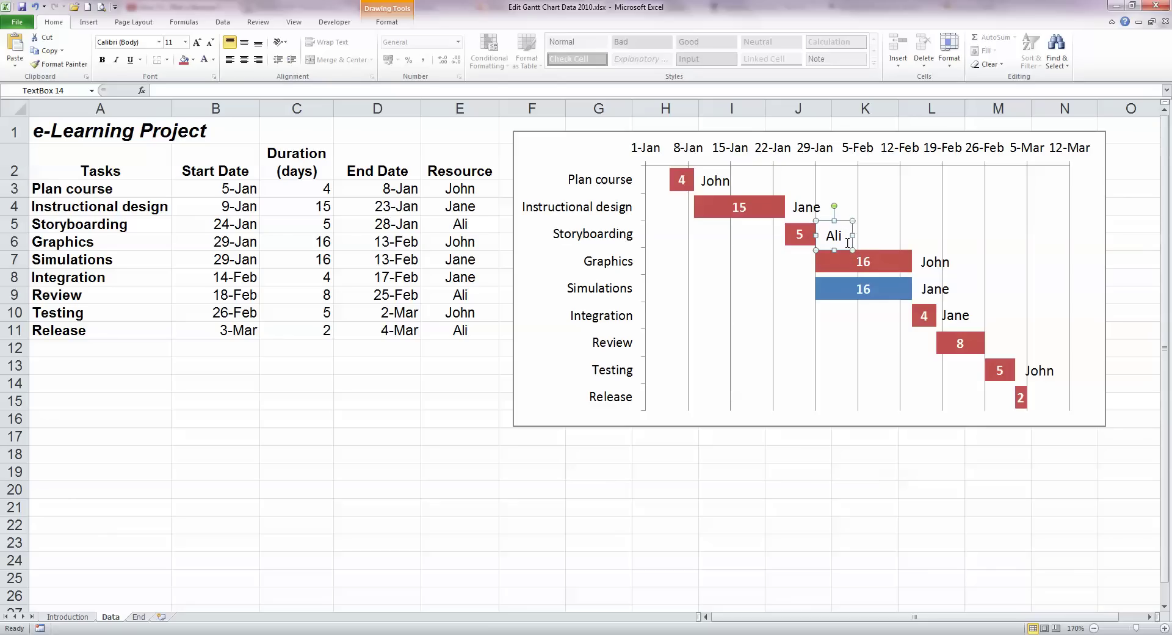
Duplicate the name box and place copies beside the Review and Release bars
key("ctrl+d")
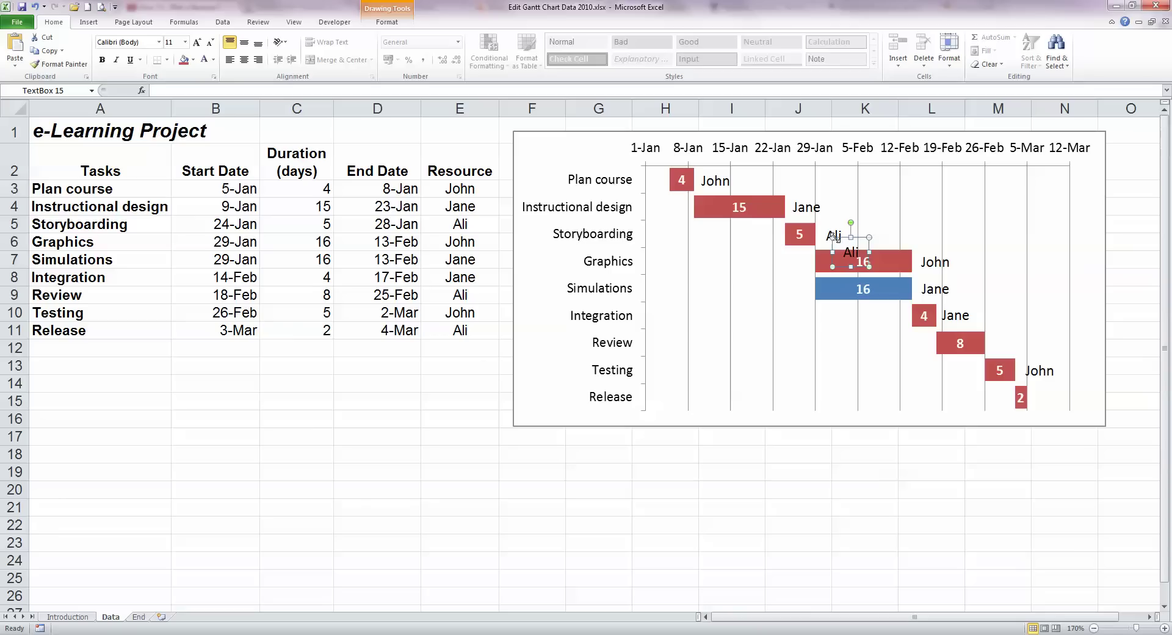
left_click_drag(870, 240, 1009, 330)
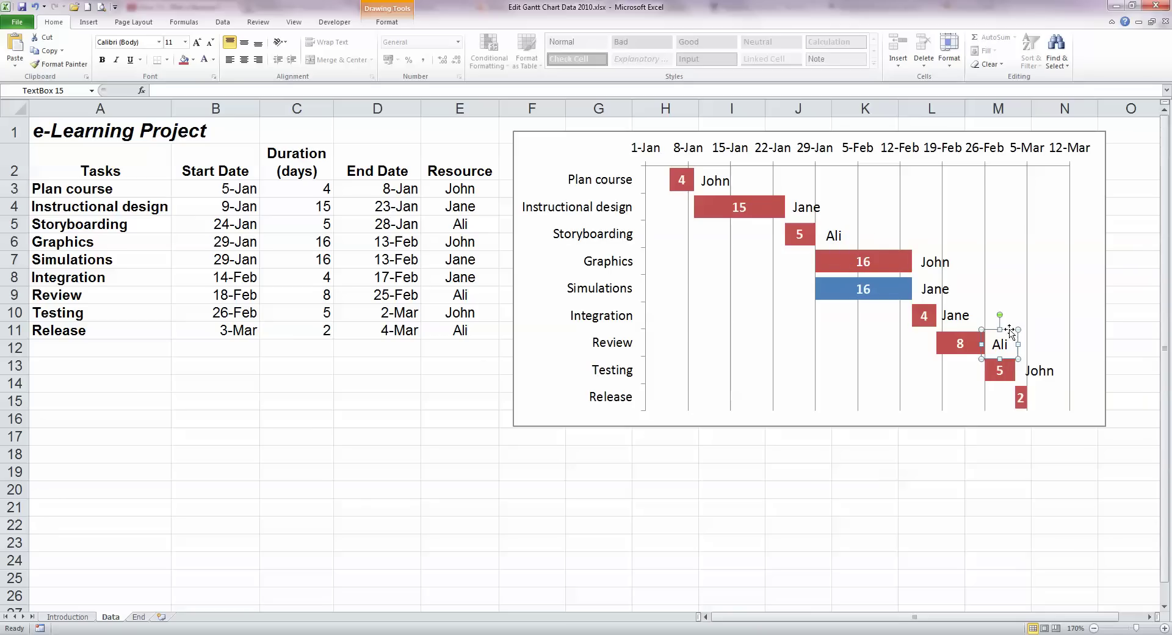
key("ctrl+d")
left_click_drag(1029, 348, 1059, 385)
left_click(344, 387)
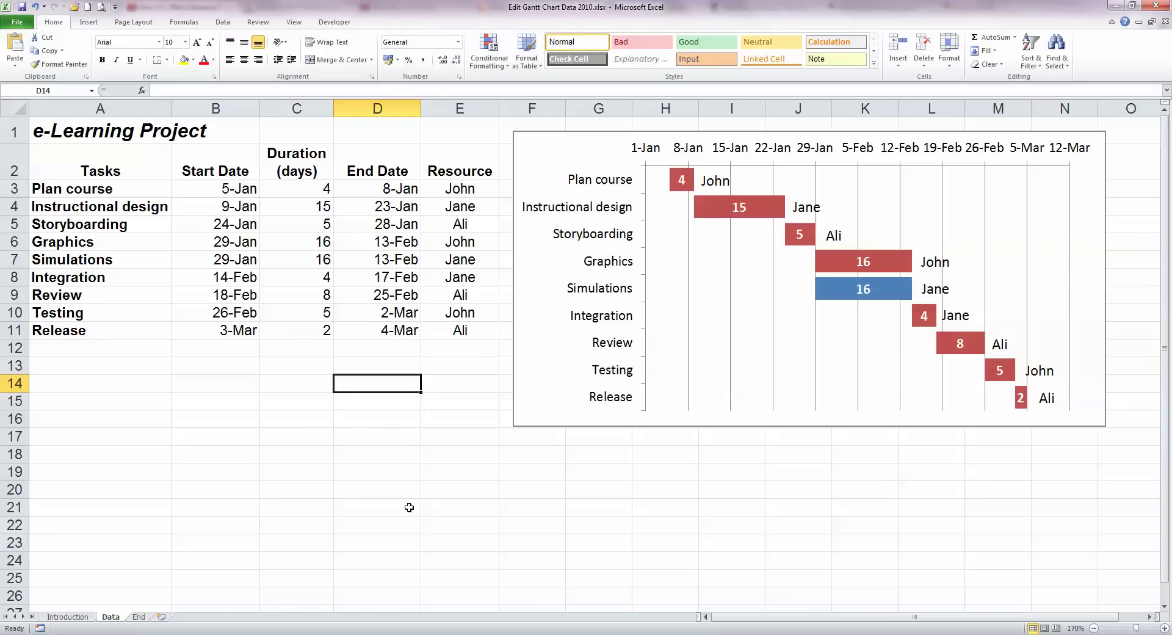